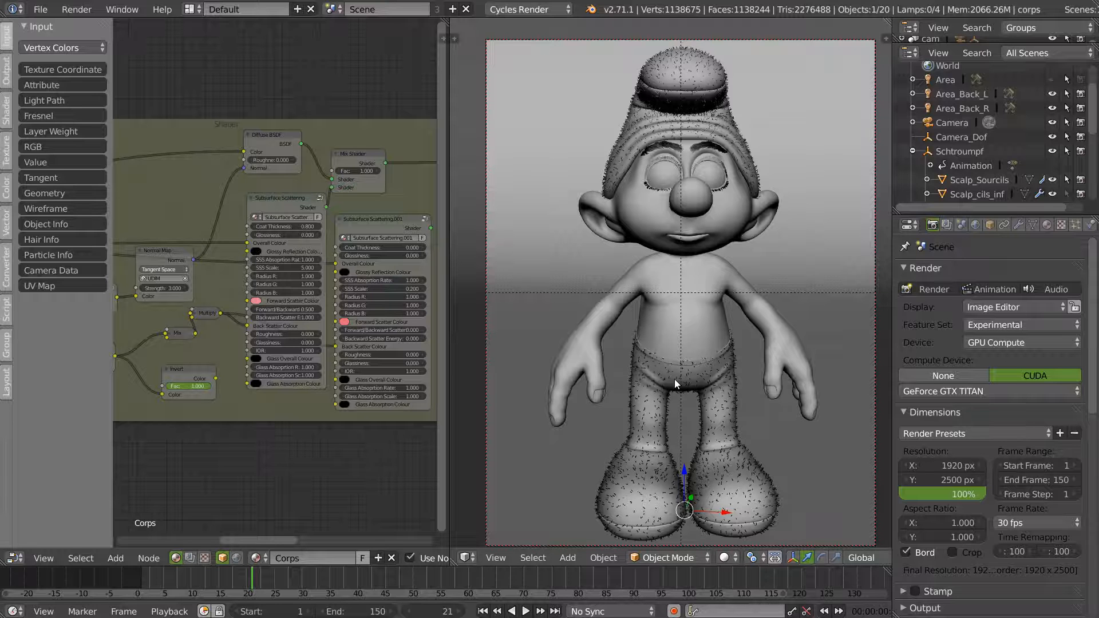
# Delete the unconnected Subsurface Scattering.001 node and the Invert node from the Corps material's Shader frame.
pyautogui.click(363, 221)
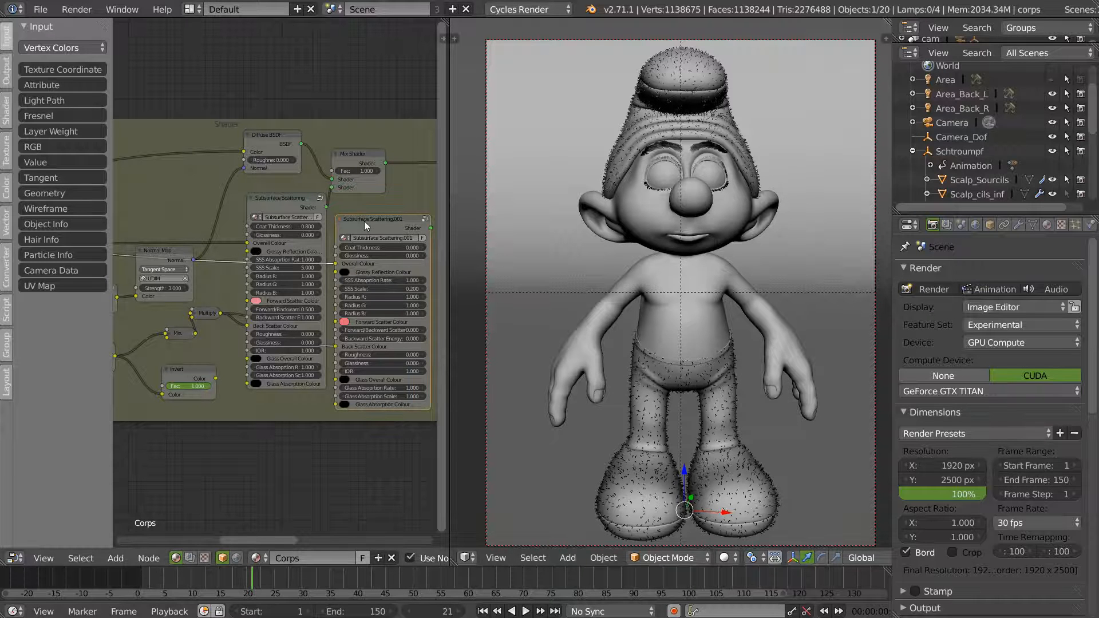
pyautogui.press('x')
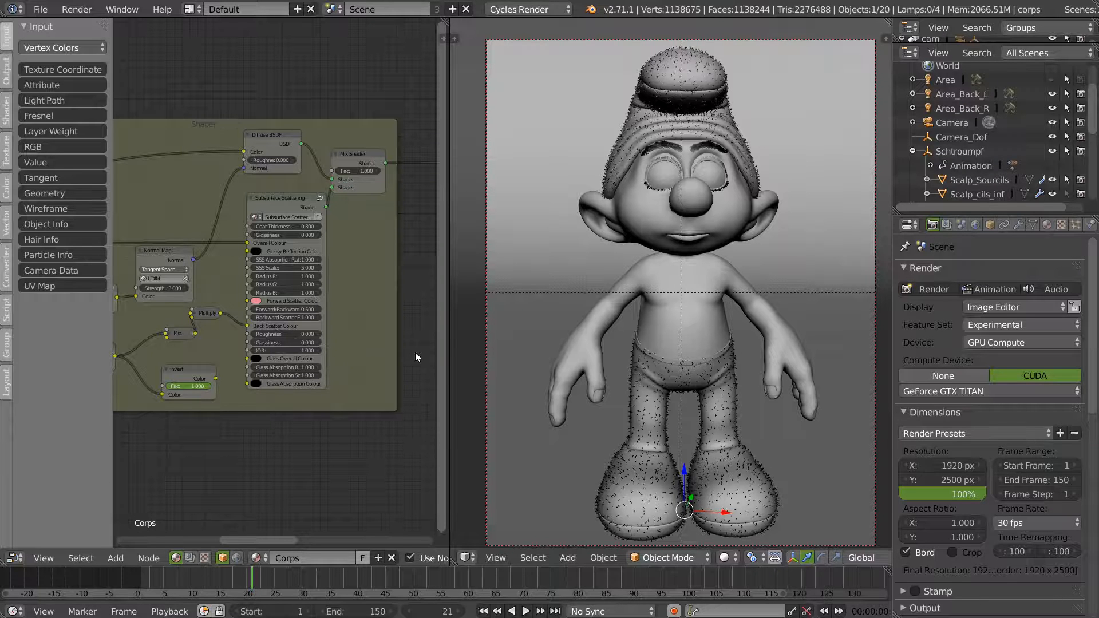
pyautogui.click(200, 377)
pyautogui.press('x')
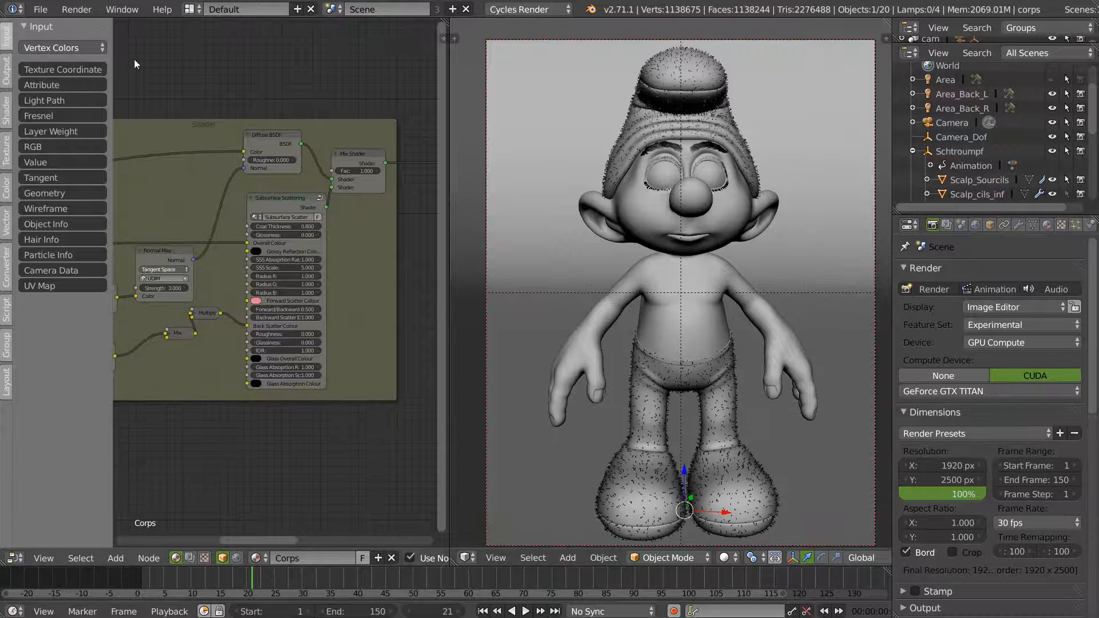
# Check the CUDA compute device choices in the System section of the user preferences and close the preferences.
pyautogui.click(40, 9)
pyautogui.click(86, 167)
pyautogui.moveTo(172, 3); pyautogui.dragTo(517, 73)
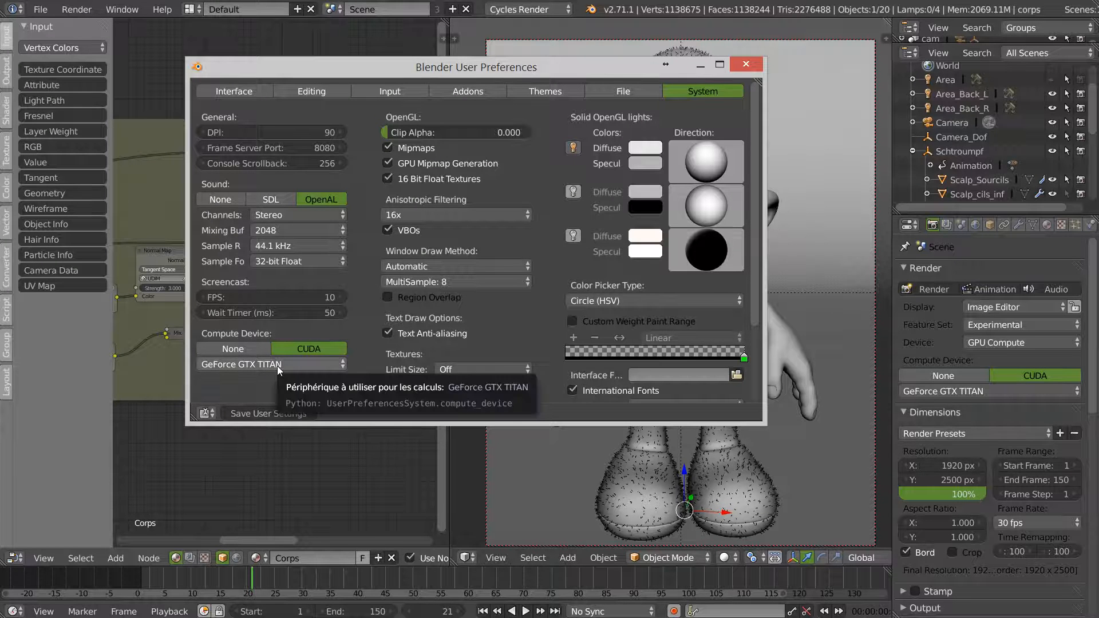
pyautogui.click(277, 366)
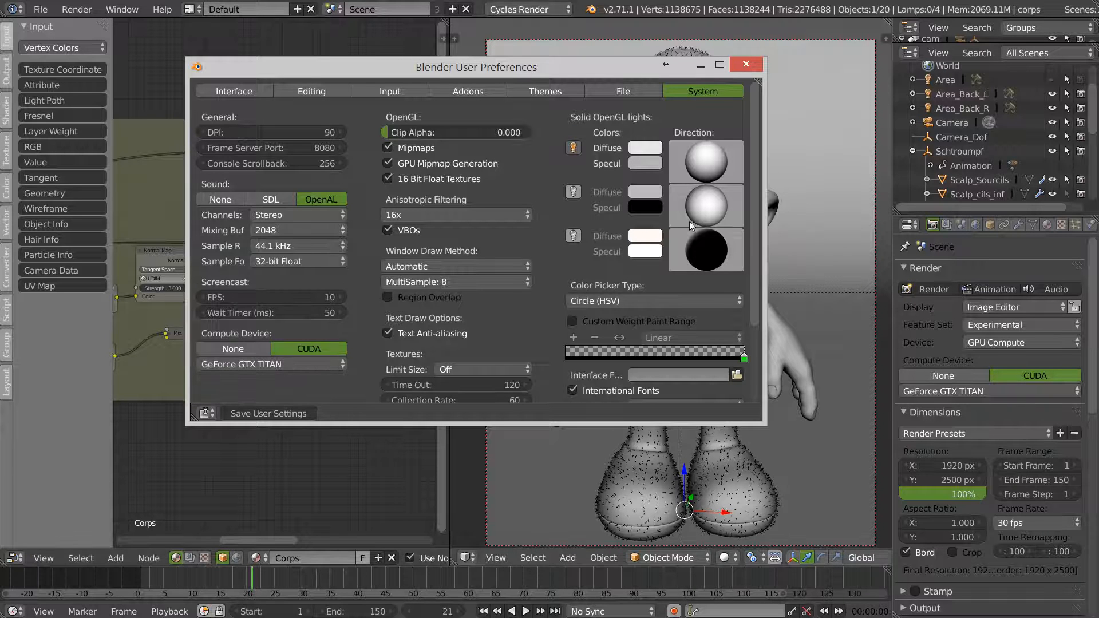
pyautogui.click(745, 64)
# Set the scene's render compute device to GeForce GTX 780.
pyautogui.scroll(3, 273, 303)
pyautogui.moveTo(375, 300); pyautogui.dragTo(311, 292, button='middle')
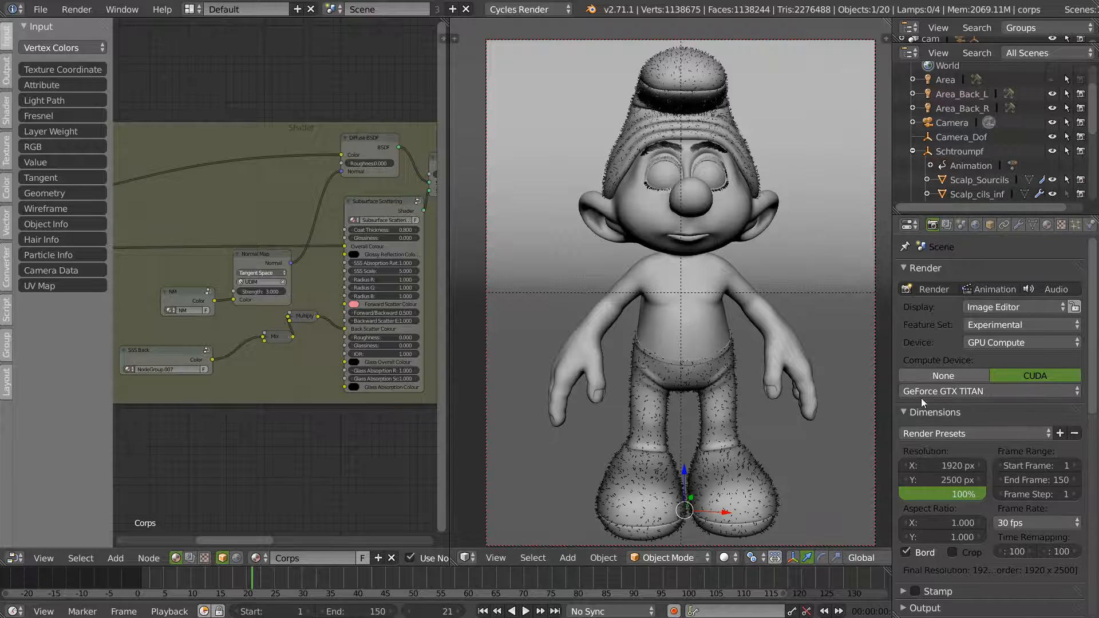
pyautogui.click(1003, 395)
pyautogui.click(934, 391)
pyautogui.click(934, 361)
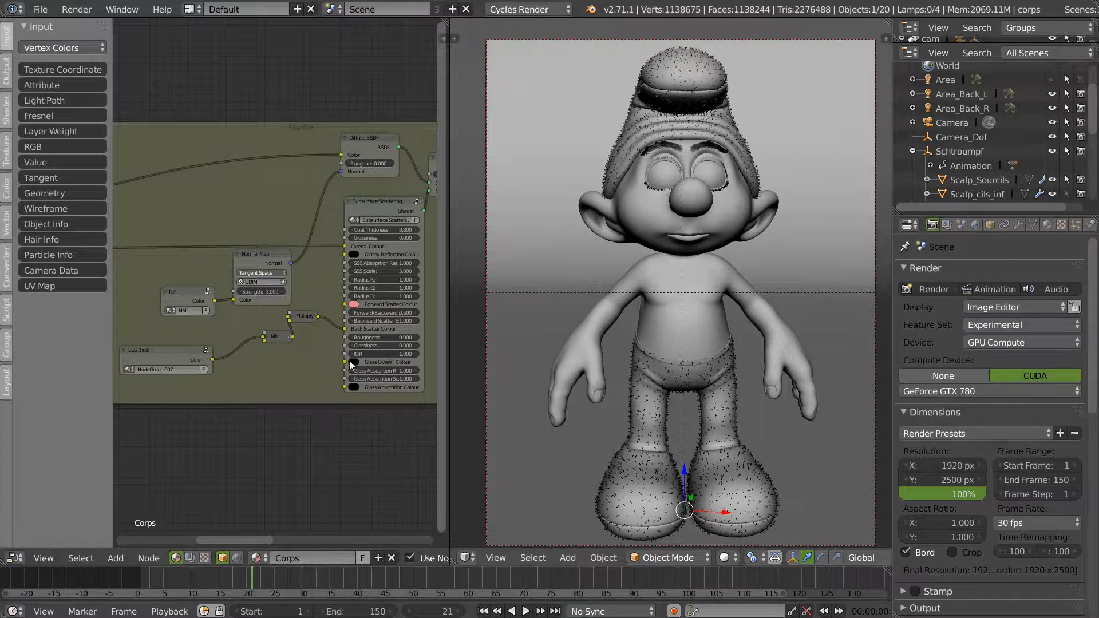
# Examine the Corps material's node tree across its Color, Shader and specular frames.
pyautogui.moveTo(354, 304); pyautogui.dragTo(301, 336, button='middle')
pyautogui.scroll(1, 321, 286)
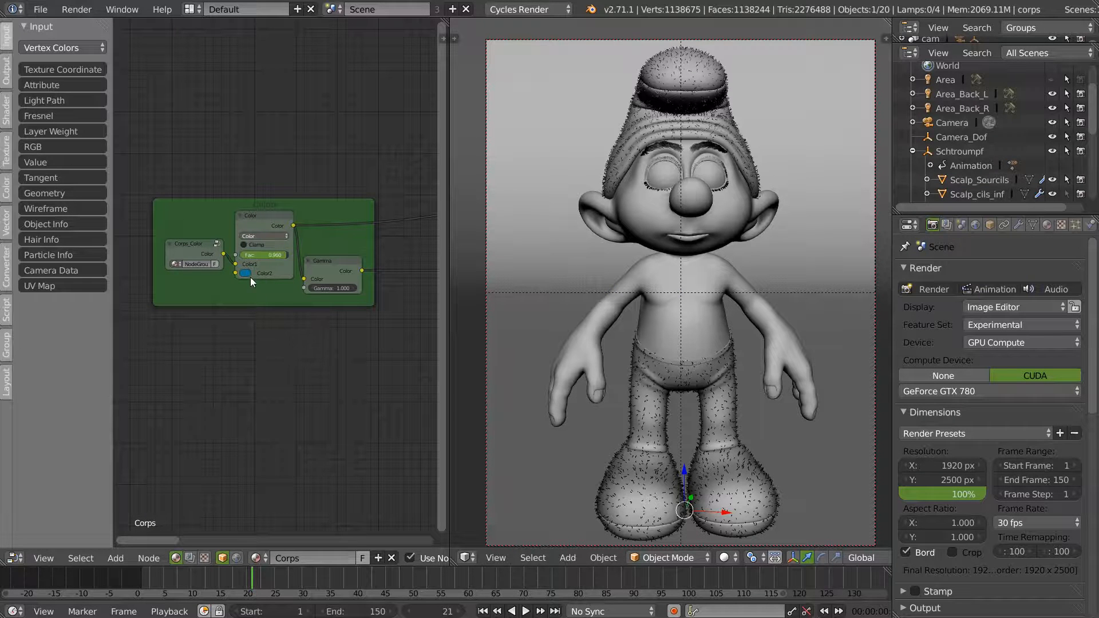
pyautogui.moveTo(439, 348); pyautogui.dragTo(132, 366, button='middle')
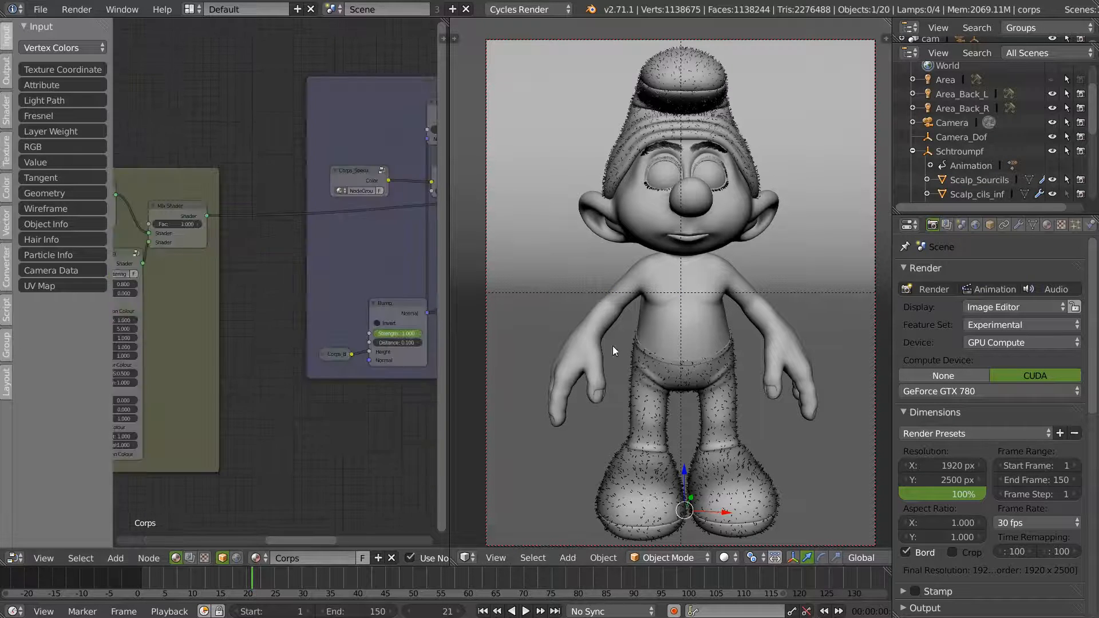
pyautogui.moveTo(375, 345); pyautogui.dragTo(402, 387, button='middle')
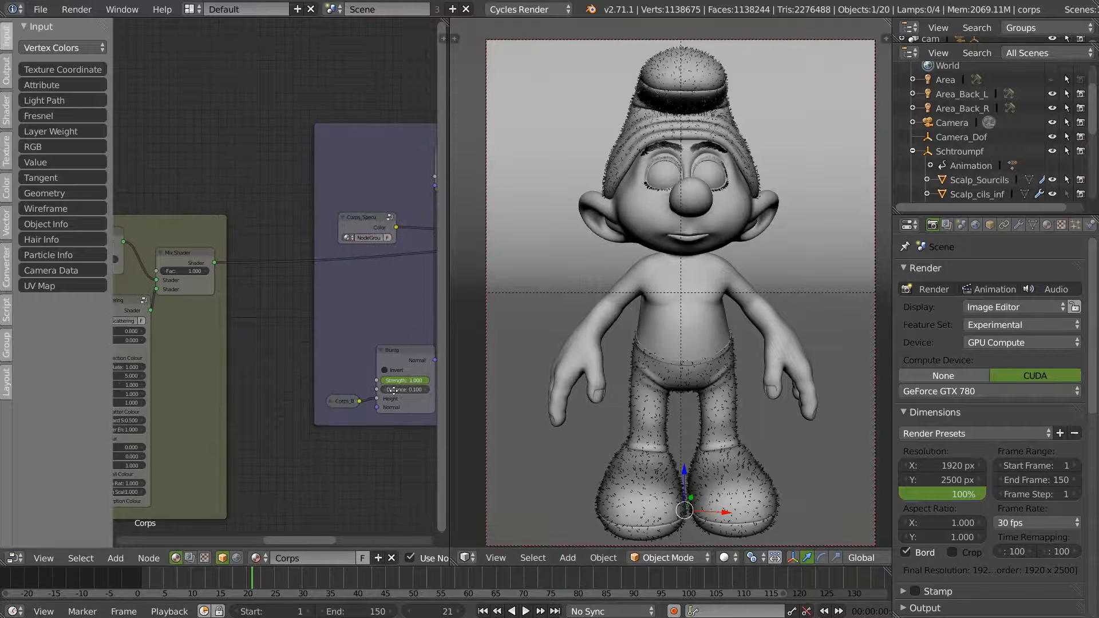
pyautogui.moveTo(217, 371); pyautogui.dragTo(354, 356, button='middle')
pyautogui.moveTo(195, 355); pyautogui.dragTo(366, 295, button='middle')
# Switch the node area to a 3D view and back to the Node Editor.
pyautogui.press('space')
pyautogui.click(273, 292)
pyautogui.moveTo(286, 363); pyautogui.dragTo(249, 351, button='middle')
pyautogui.hotkey('alt', 'space')
pyautogui.press('space')
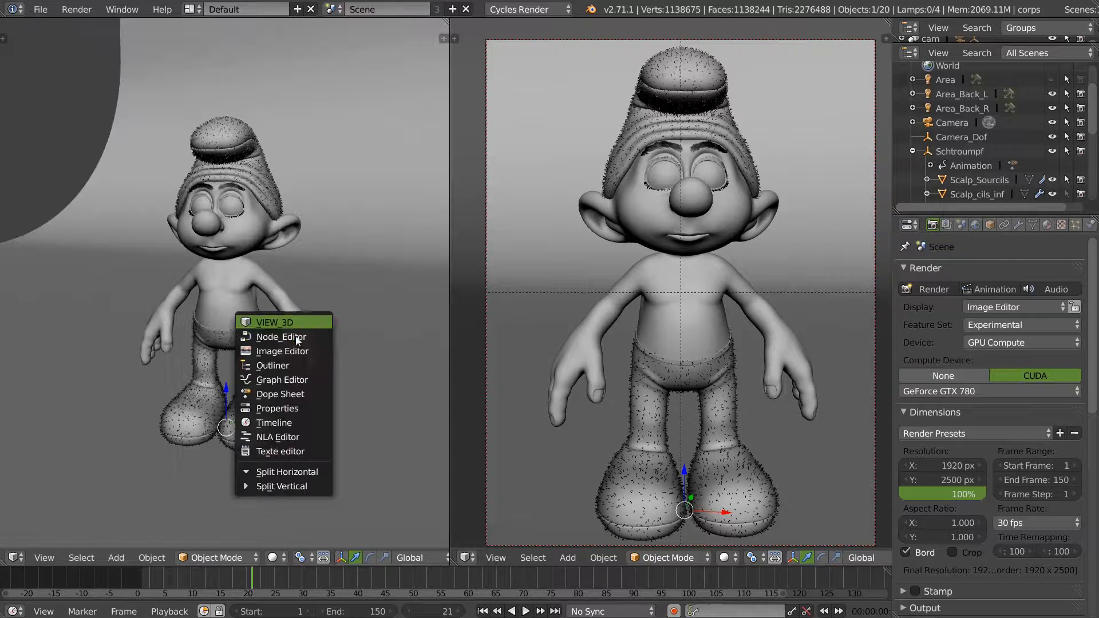
pyautogui.click(275, 336)
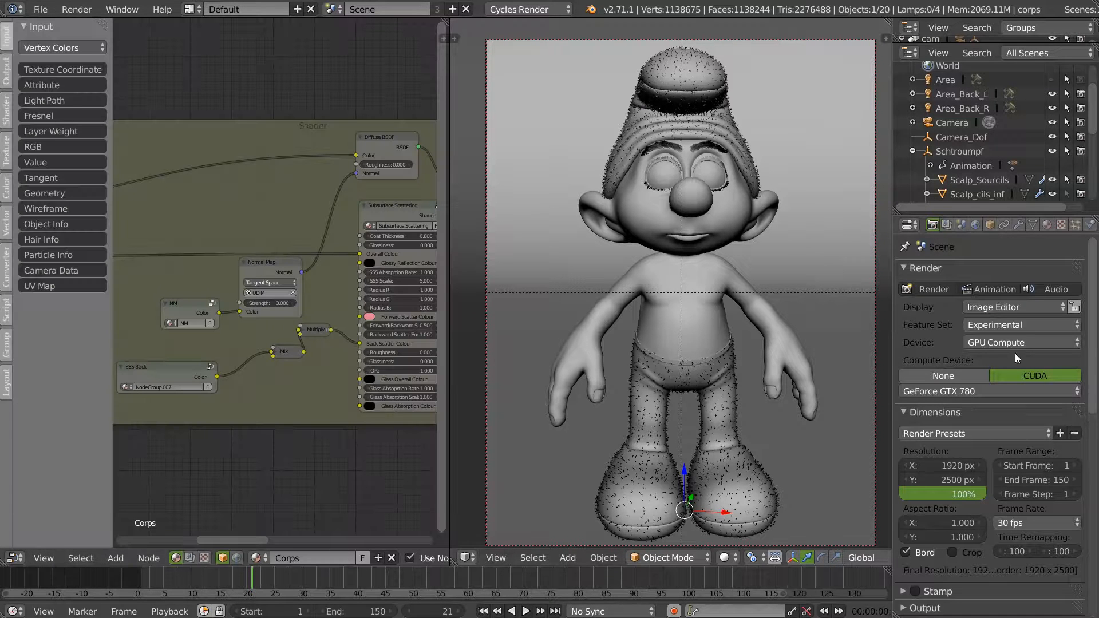
# Set the render compute device to GeForce GTX TITAN and switch the camera viewport to Rendered shading.
pyautogui.click(967, 397)
pyautogui.click(957, 376)
pyautogui.scroll(-3, 258, 387)
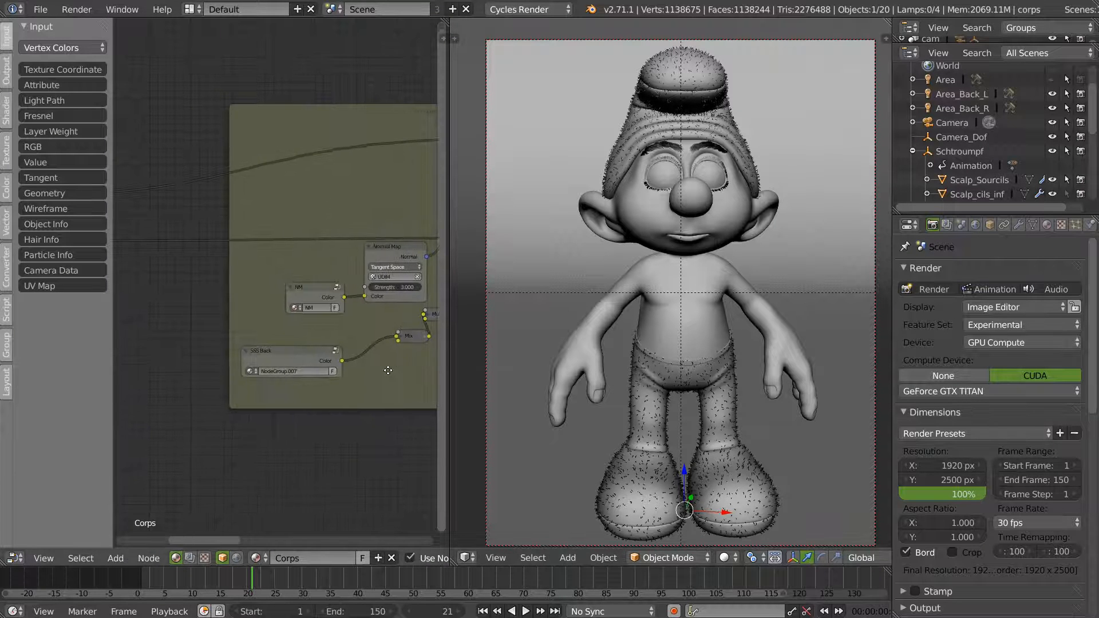
pyautogui.scroll(3, 289, 309)
pyautogui.moveTo(289, 310); pyautogui.dragTo(382, 353, button='middle')
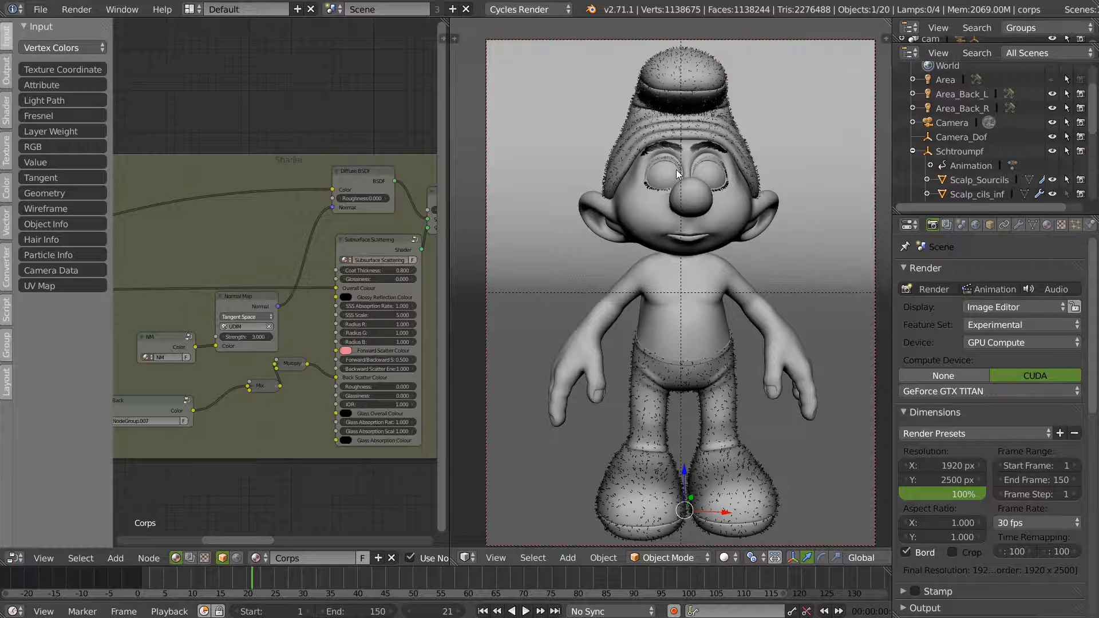
pyautogui.click(723, 558)
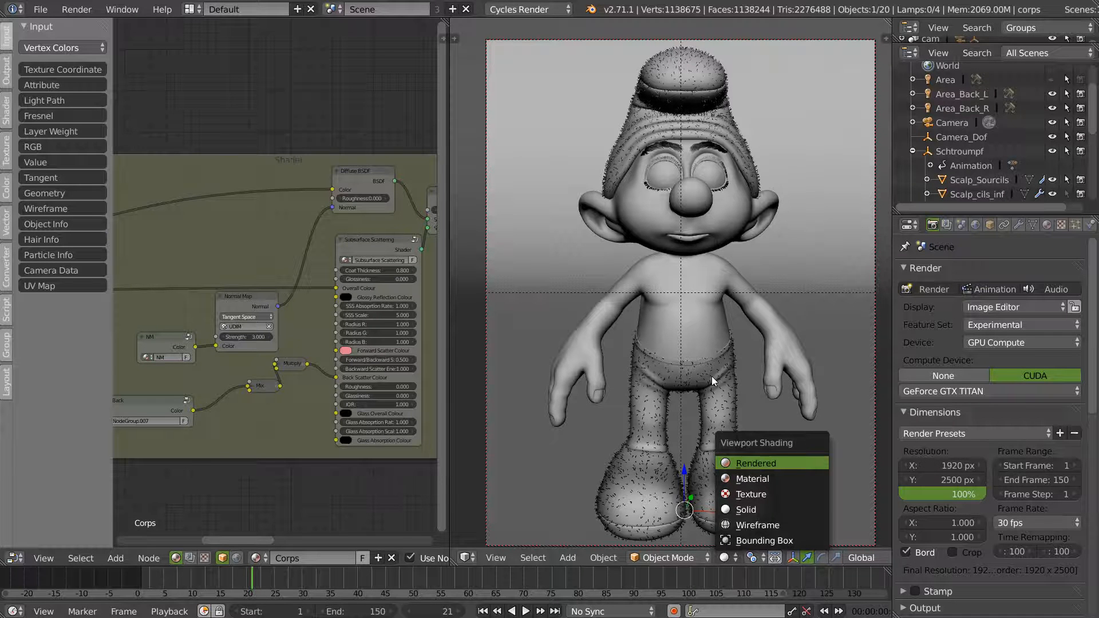
pyautogui.press('Return')
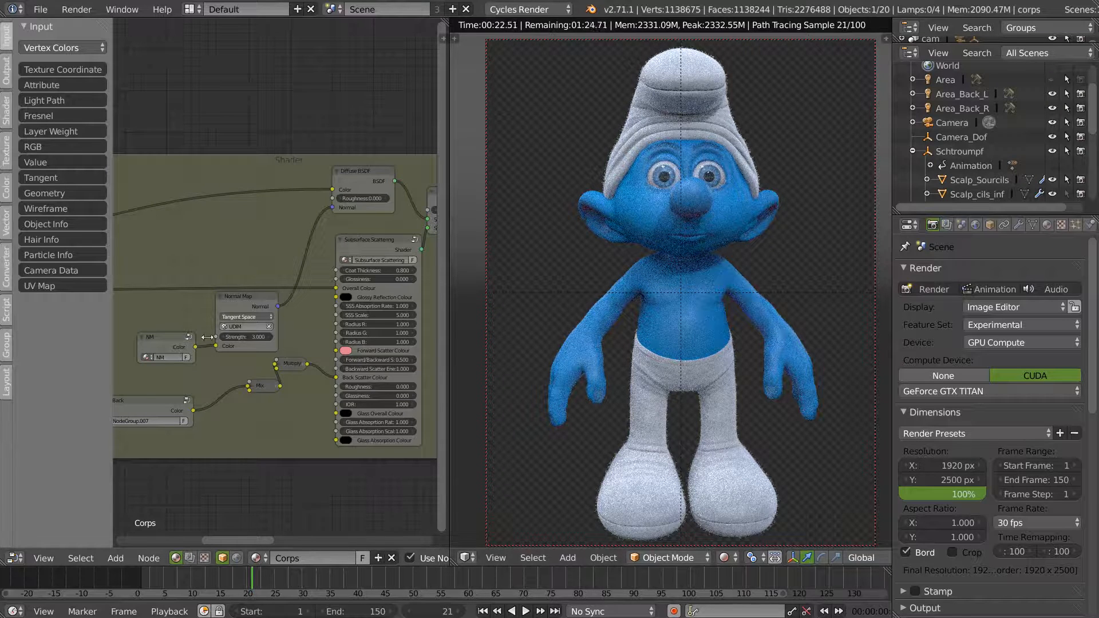
# Set the Gamma node in the Color frame to 0.4545.
pyautogui.moveTo(211, 351); pyautogui.dragTo(468, 309, button='middle')
pyautogui.moveTo(171, 312); pyautogui.dragTo(444, 328, button='middle')
pyautogui.moveTo(262, 328); pyautogui.dragTo(298, 343, button='middle')
pyautogui.moveTo(388, 333); pyautogui.dragTo(178, 333, button='middle')
pyautogui.keyDown('ctrl'); pyautogui.moveTo(308, 290); pyautogui.dragTo(447, 235, button='middle'); pyautogui.keyUp('ctrl')
pyautogui.moveTo(186, 347); pyautogui.dragTo(449, 356, button='middle')
pyautogui.moveTo(128, 359); pyautogui.dragTo(115, 366, button='middle')
pyautogui.moveTo(430, 365); pyautogui.dragTo(344, 373, button='middle')
pyautogui.moveTo(218, 374); pyautogui.dragTo(227, 349, button='middle')
pyautogui.scroll(1, 312, 316)
pyautogui.click(330, 316)
pyautogui.write('1.0.4545')
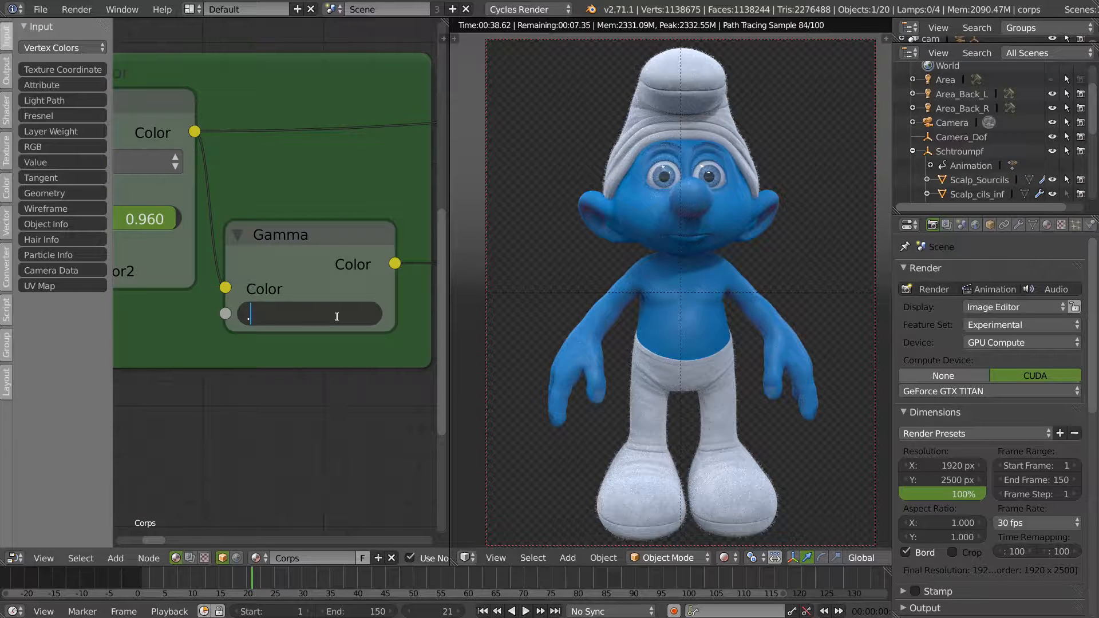
pyautogui.press('Return')
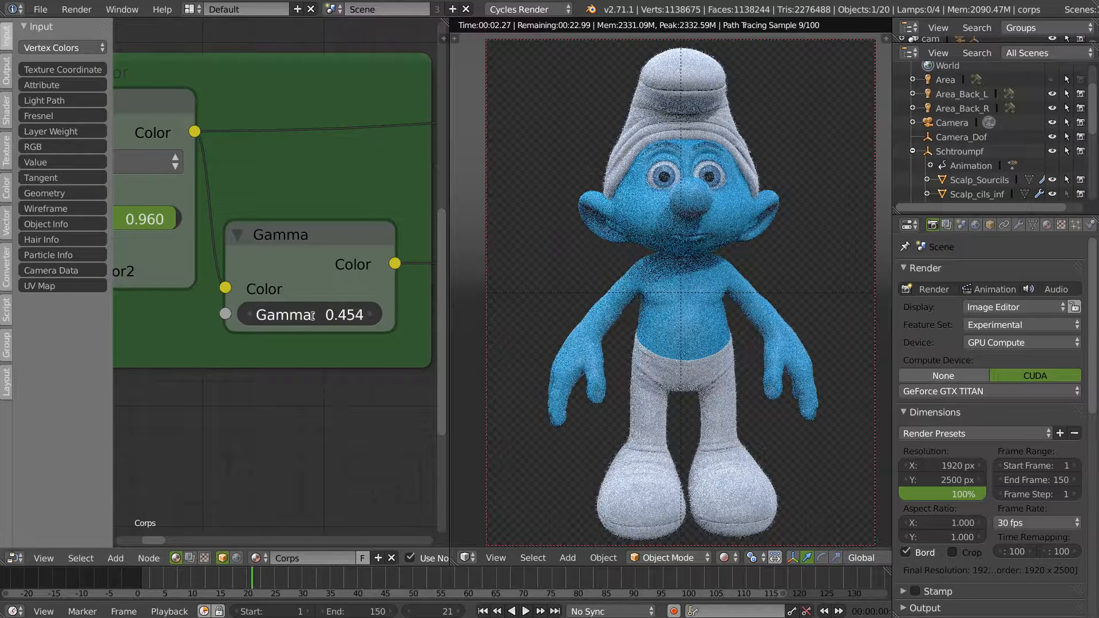
# Reset the Color frame's Gamma node to 1.
pyautogui.click(318, 316)
pyautogui.write('1')
pyautogui.press('Return')
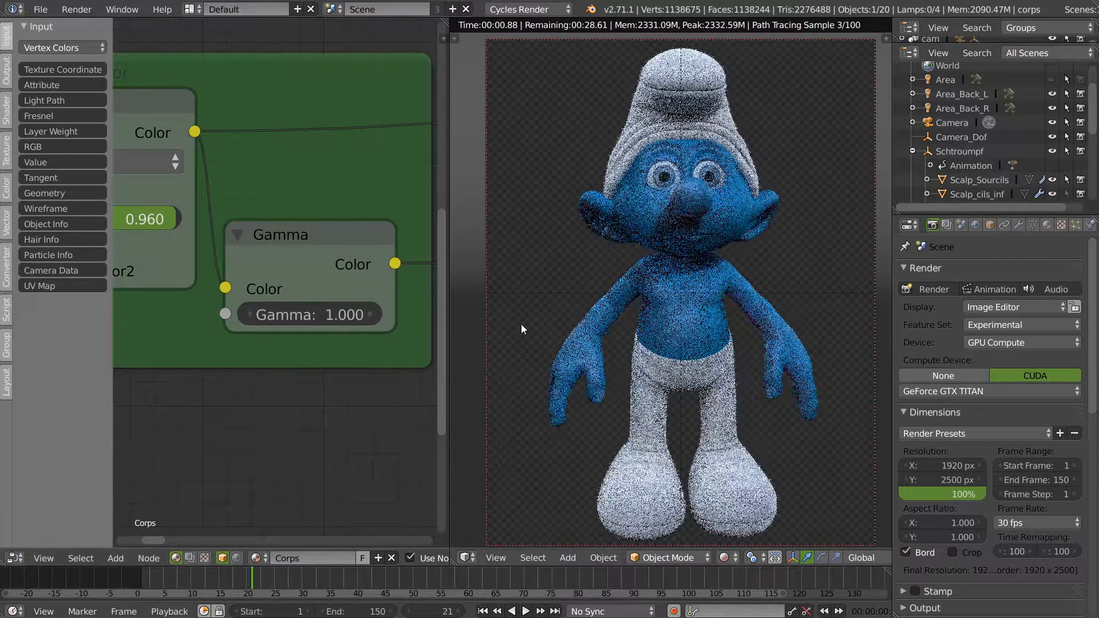
# Hide the node editor's tool shelf and shift the Glossy BSDF node with 0.150 roughness slightly down in the Specu frame.
pyautogui.moveTo(407, 287); pyautogui.dragTo(262, 372, button='middle')
pyautogui.press('t')
pyautogui.scroll(-2, 283, 384)
pyautogui.moveTo(353, 386); pyautogui.dragTo(64, 438, button='middle')
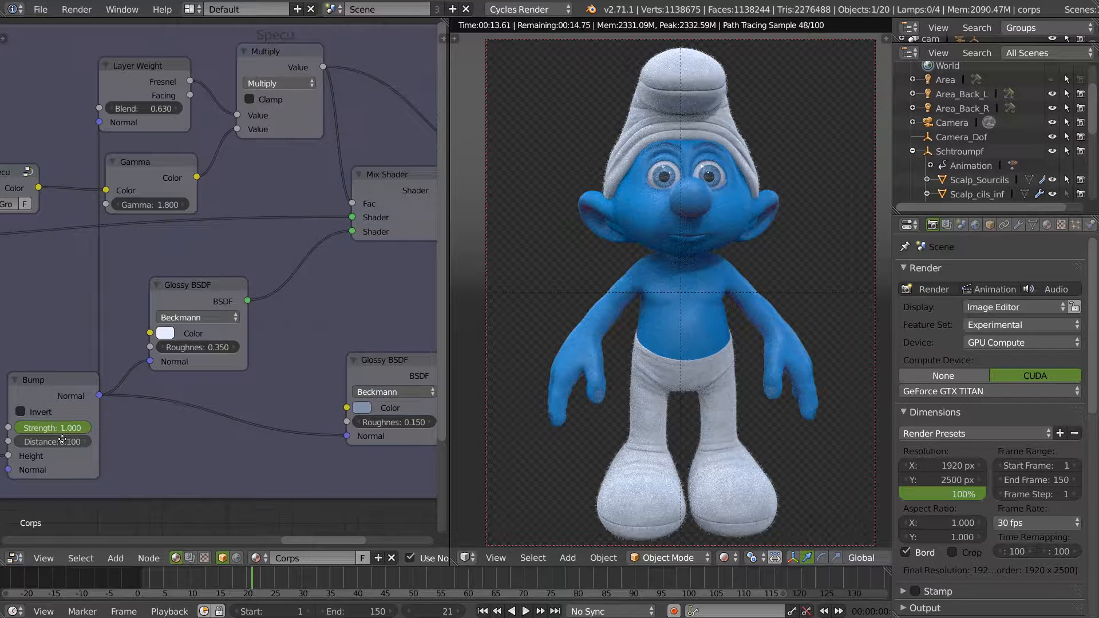
pyautogui.scroll(1, 397, 424)
pyautogui.click(410, 437)
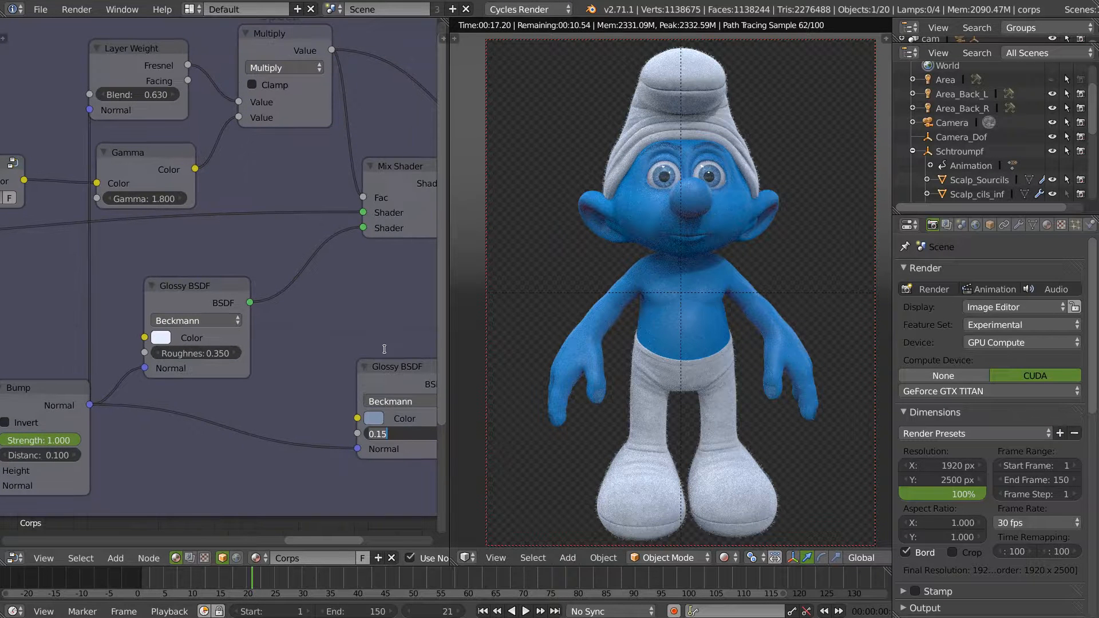
pyautogui.press('Return')
pyautogui.moveTo(381, 371)
pyautogui.mouseDown()
pyautogui.moveTo(260, 417)
pyautogui.moveTo(436, 348)
pyautogui.moveTo(377, 381)
pyautogui.mouseUp()
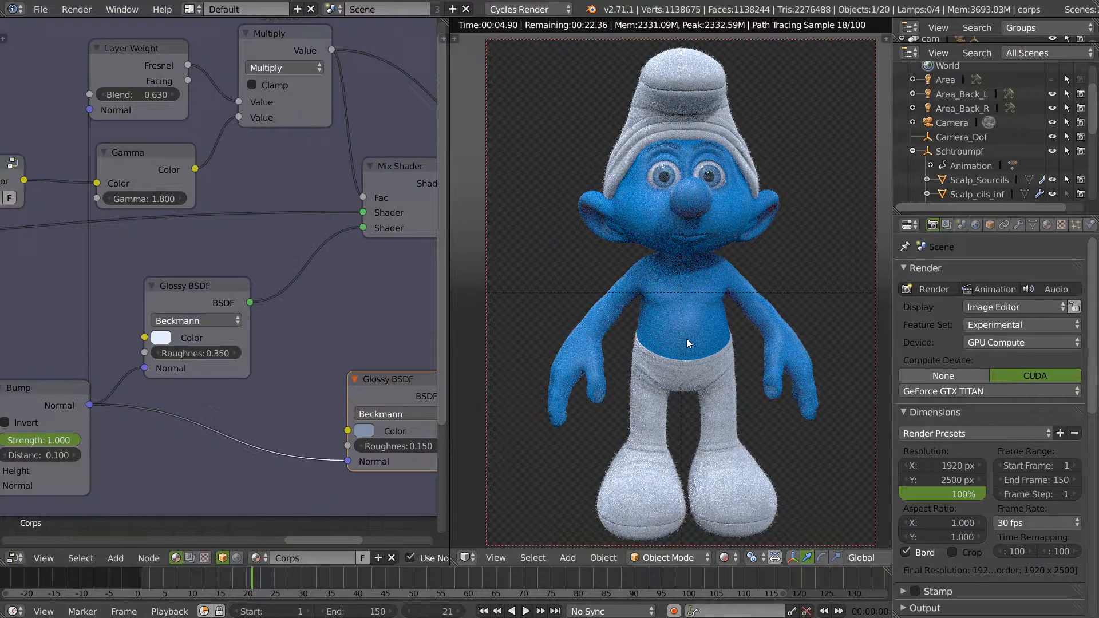
# Inspect the rendered character up close and return the camera viewport to Solid shading.
pyautogui.scroll(1, 620, 382)
pyautogui.scroll(-1, 684, 305)
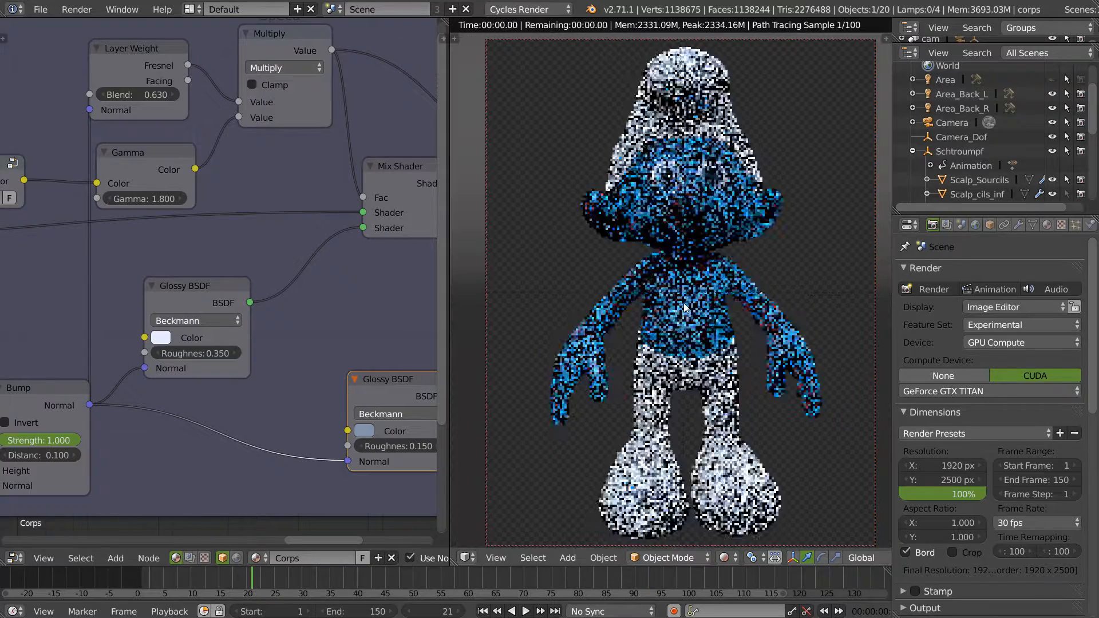
pyautogui.scroll(1, 753, 178)
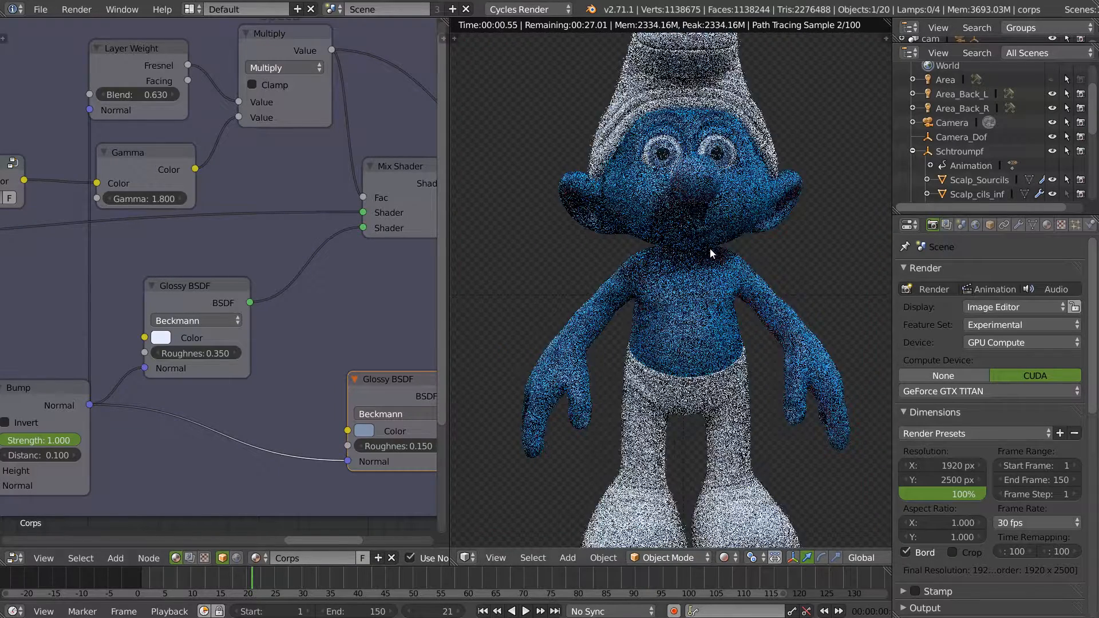
pyautogui.scroll(-1, 719, 249)
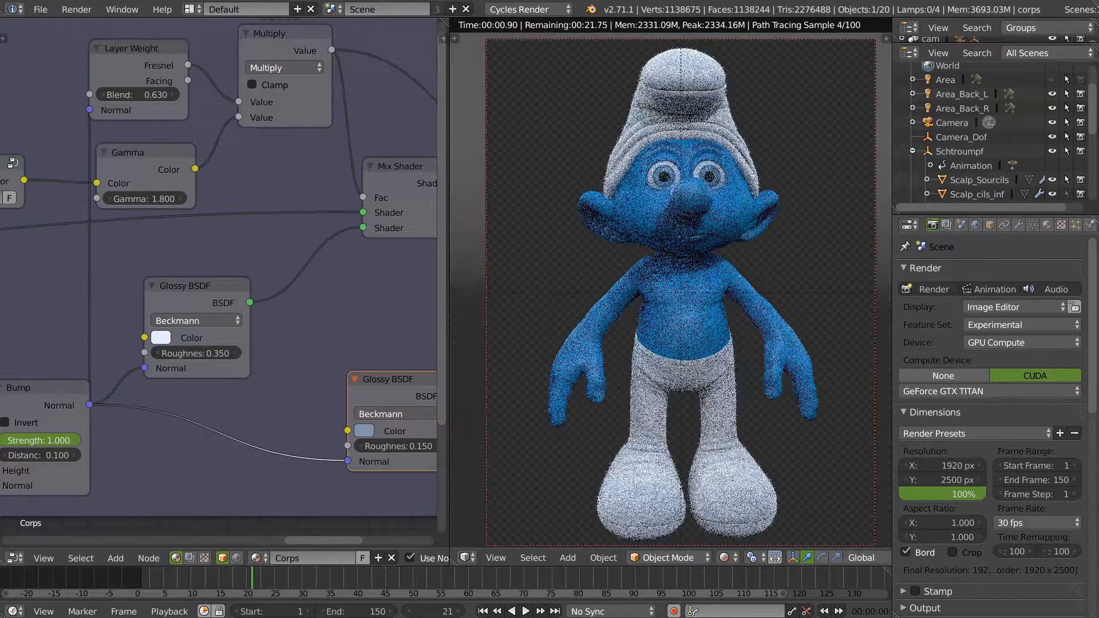
pyautogui.click(725, 559)
pyautogui.click(742, 512)
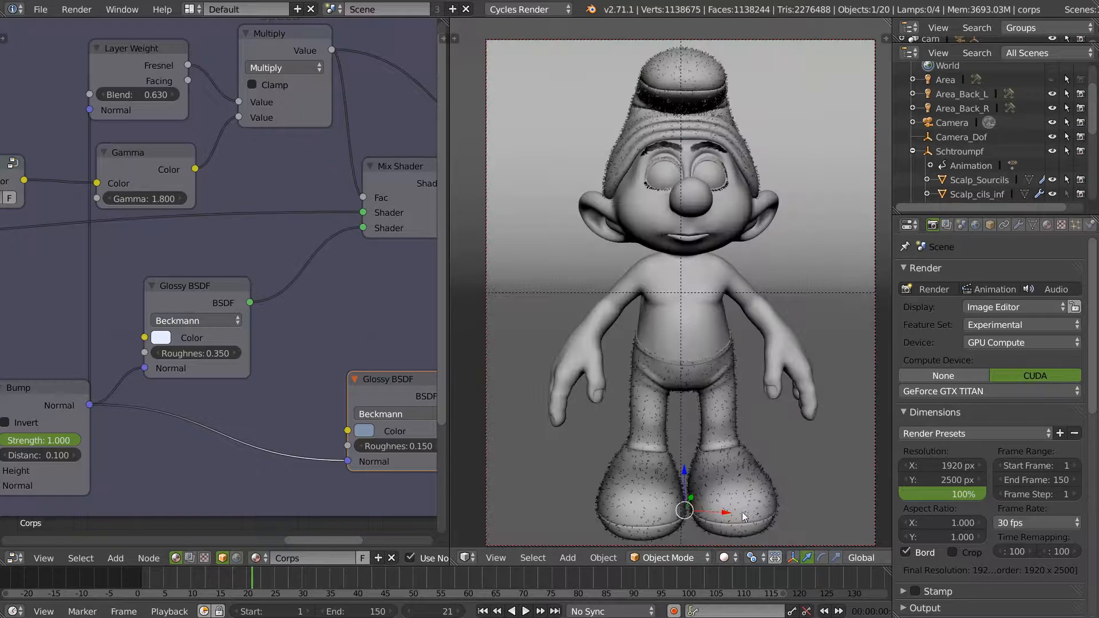
# Change the render compute device to GeForce GTX 780 and render the camera viewport again with Rendered shading.
pyautogui.click(977, 394)
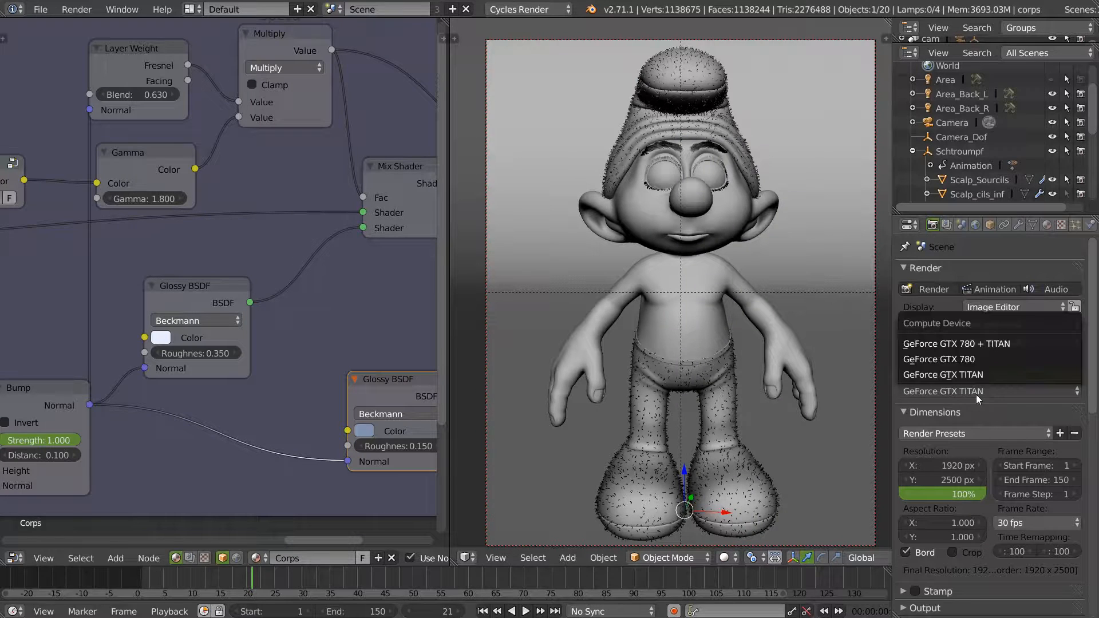
pyautogui.click(957, 359)
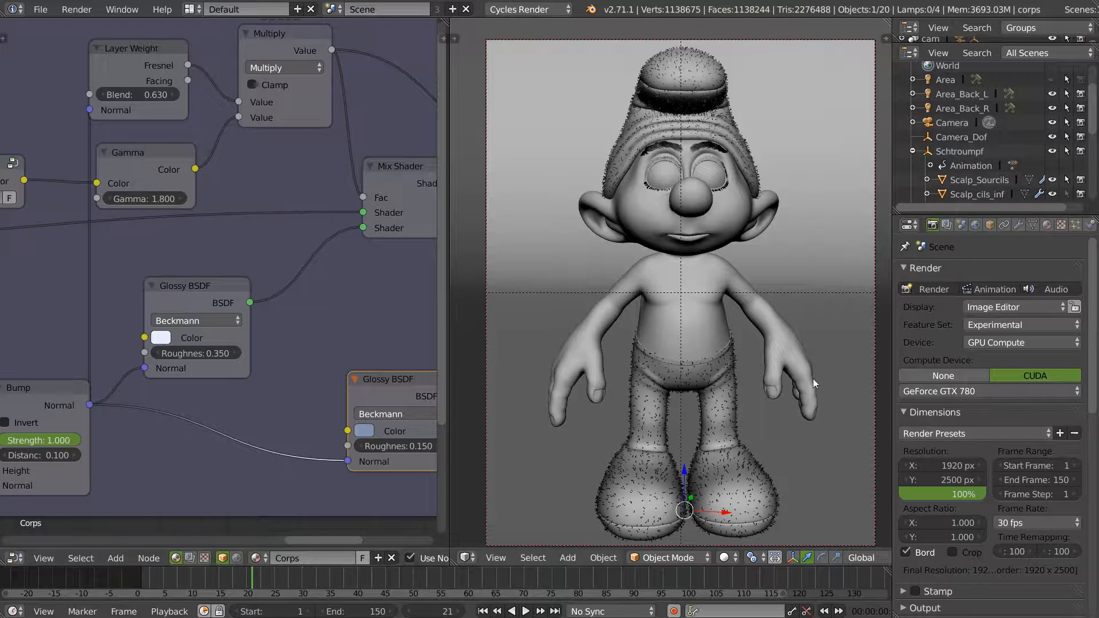
pyautogui.click(726, 558)
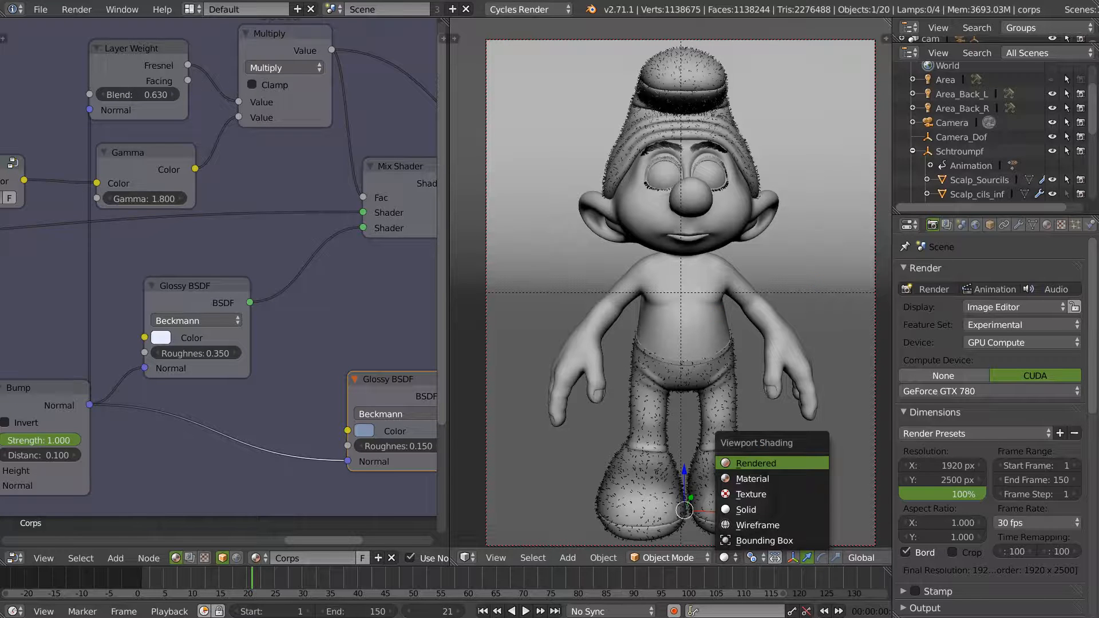
pyautogui.click(756, 463)
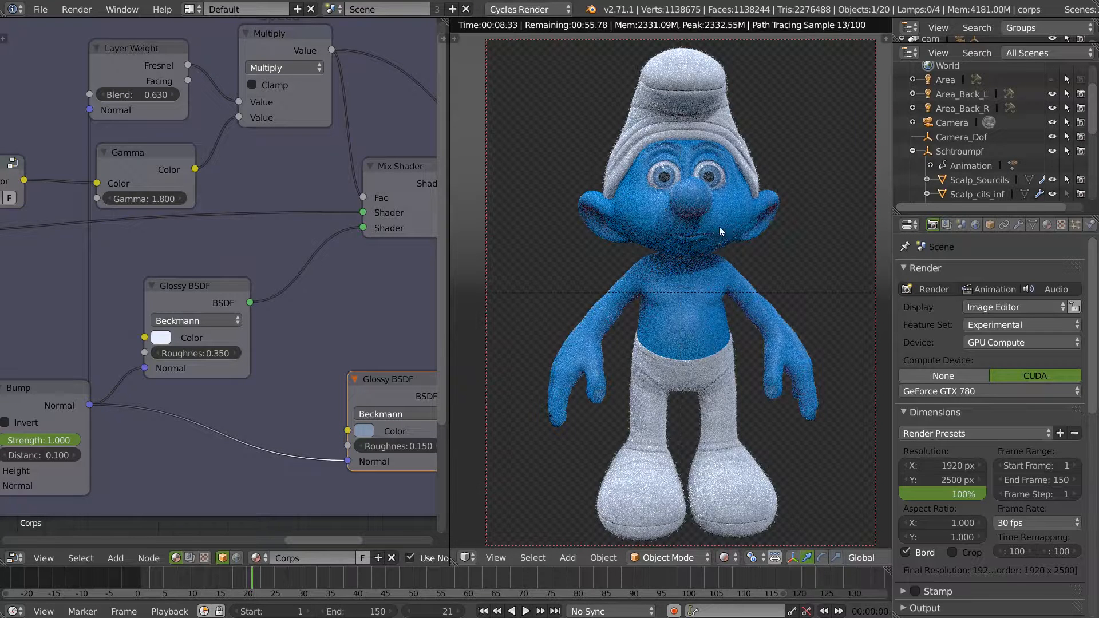
# Examine the Normal Map, NM, SSS Back and Subsurface Scattering nodes in the Shader frame.
pyautogui.moveTo(253, 336); pyautogui.dragTo(296, 488, button='middle')
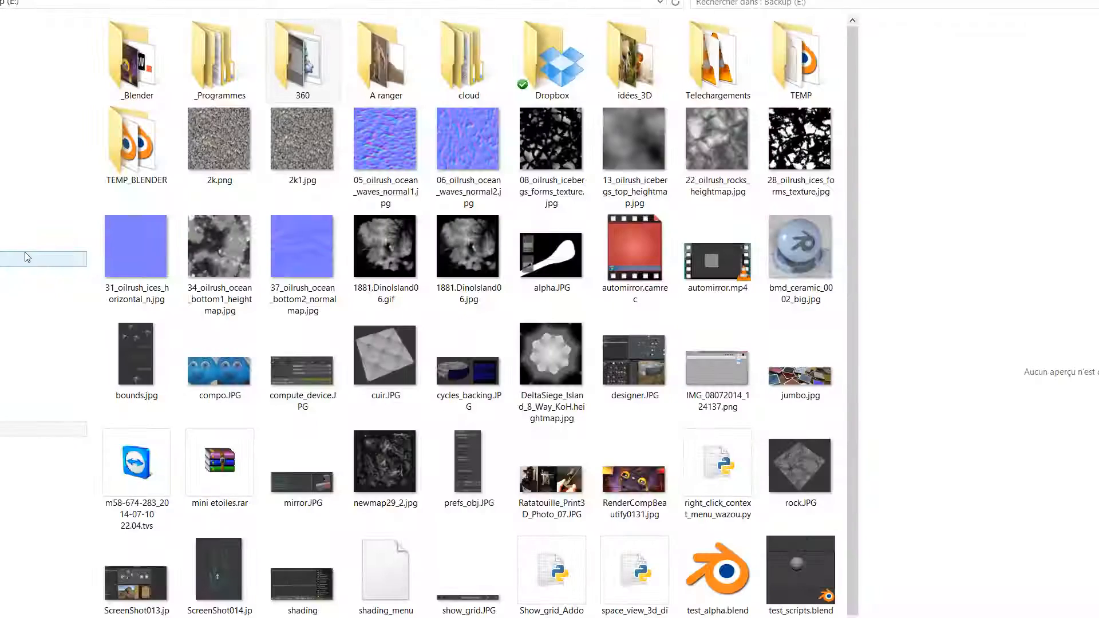
pyautogui.click(23, 258)
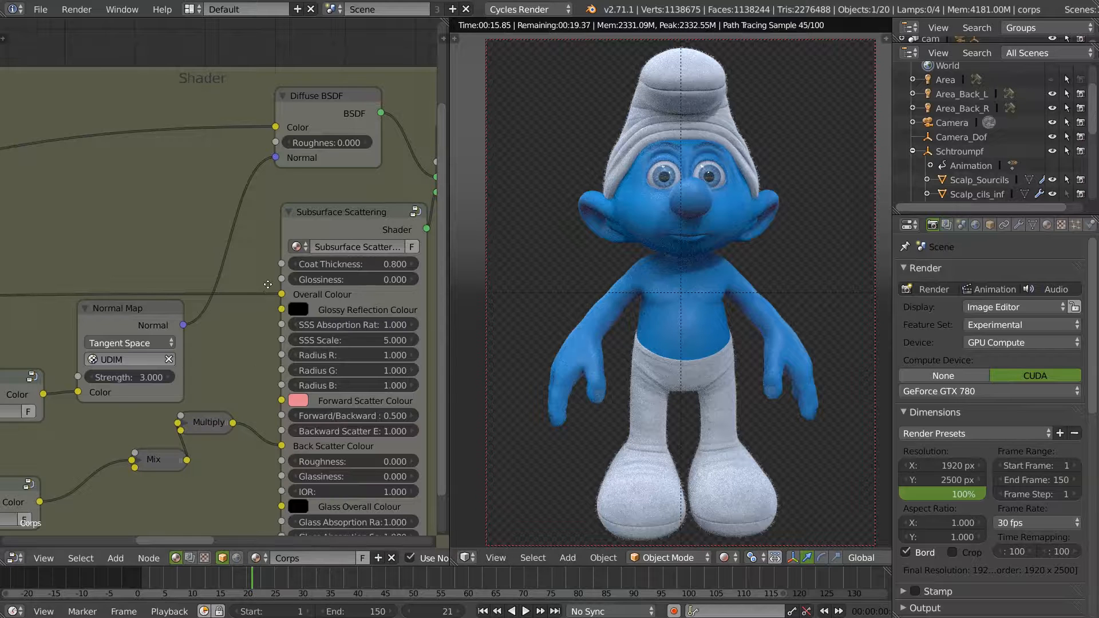
pyautogui.moveTo(297, 488); pyautogui.dragTo(345, 229, button='middle')
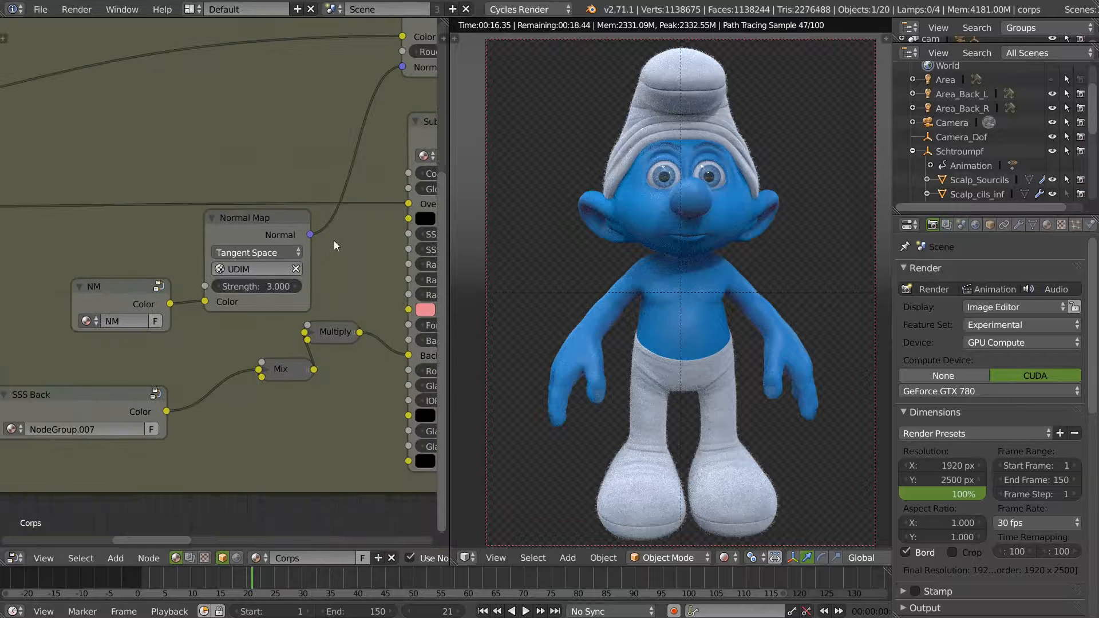
pyautogui.scroll(-1, 220, 297)
pyautogui.moveTo(221, 298); pyautogui.dragTo(2, 410, button='middle')
pyautogui.scroll(2, 223, 293)
pyautogui.moveTo(243, 320); pyautogui.dragTo(3, 278, button='middle')
pyautogui.moveTo(35, 316); pyautogui.dragTo(308, 354, button='middle')
pyautogui.keyDown('ctrl'); pyautogui.moveTo(244, 320); pyautogui.dragTo(167, 394, button='middle'); pyautogui.keyUp('ctrl')
pyautogui.moveTo(53, 296); pyautogui.dragTo(366, 314, button='middle')
pyautogui.moveTo(112, 310)
pyautogui.mouseDown(button='middle')
pyautogui.moveTo(342, 302)
pyautogui.moveTo(235, 247)
pyautogui.moveTo(486, 199)
pyautogui.mouseUp(button='middle')
pyautogui.moveTo(126, 321)
pyautogui.keyDown('ctrl'); pyautogui.mouseDown(button='middle')
pyautogui.moveTo(143, 324)
pyautogui.moveTo(132, 266)
pyautogui.moveTo(242, 268)
pyautogui.moveTo(297, 303)
pyautogui.moveTo(360, 247)
pyautogui.mouseUp(button='middle'); pyautogui.keyUp('ctrl')
# Select the Color frame's Gamma node and review the Subsurface Scattering node's inputs in the Shader frame.
pyautogui.click(162, 280)
pyautogui.keyDown('ctrl'); pyautogui.moveTo(340, 295); pyautogui.dragTo(368, 272, button='middle'); pyautogui.keyUp('ctrl')
pyautogui.moveTo(351, 335); pyautogui.dragTo(197, 386, button='middle')
pyautogui.keyDown('ctrl'); pyautogui.scroll(1, 198, 385); pyautogui.keyUp('ctrl')
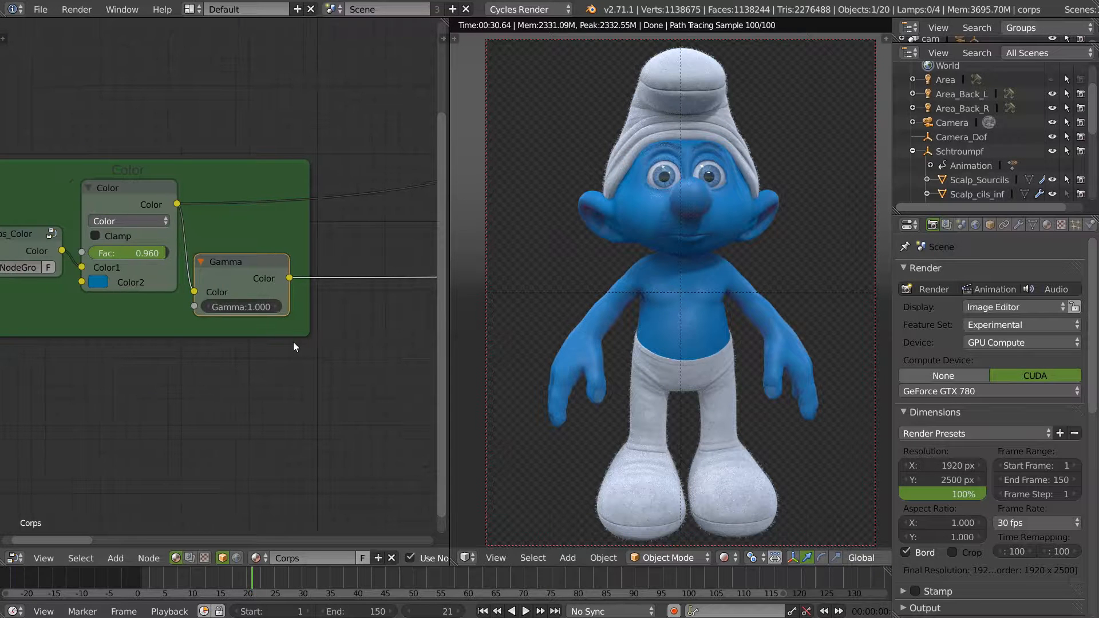
pyautogui.moveTo(335, 343)
pyautogui.mouseDown(button='middle')
pyautogui.moveTo(91, 342)
pyautogui.moveTo(356, 265)
pyautogui.moveTo(270, 396)
pyautogui.moveTo(170, 361)
pyautogui.moveTo(95, 306)
pyautogui.moveTo(59, 314)
pyautogui.moveTo(52, 336)
pyautogui.moveTo(340, 346)
pyautogui.mouseUp(button='middle')
pyautogui.scroll(1, 262, 285)
pyautogui.moveTo(261, 285); pyautogui.dragTo(348, 300, button='middle')
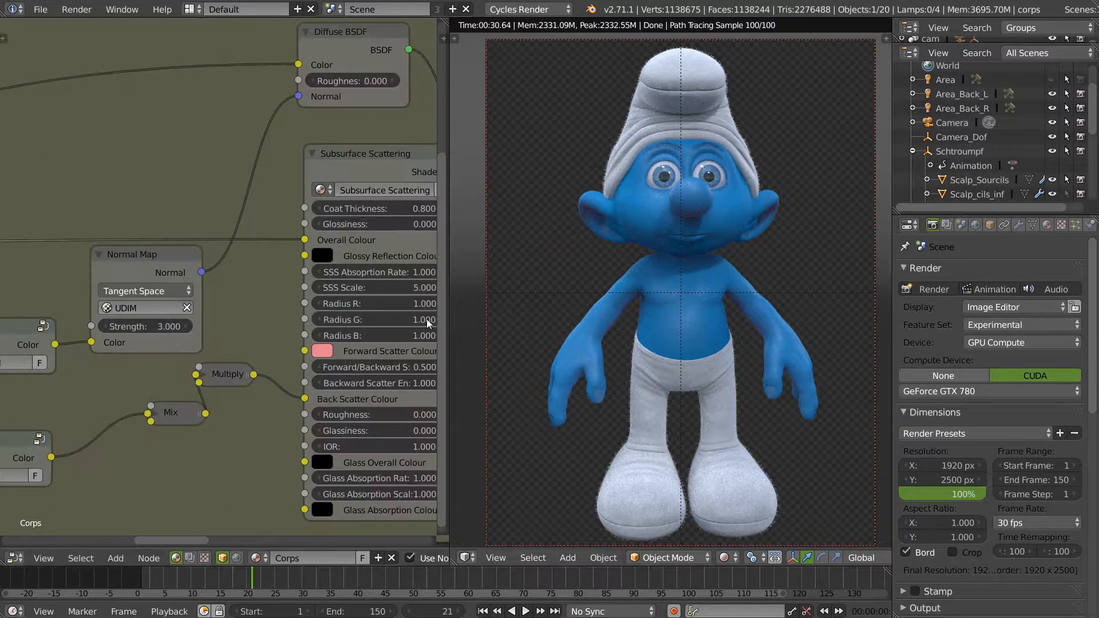
# Examine the Mix Shader output and the Specu frame's Layer Weight, Gamma, Bump and Glossy BSDF nodes.
pyautogui.scroll(-2, 324, 304)
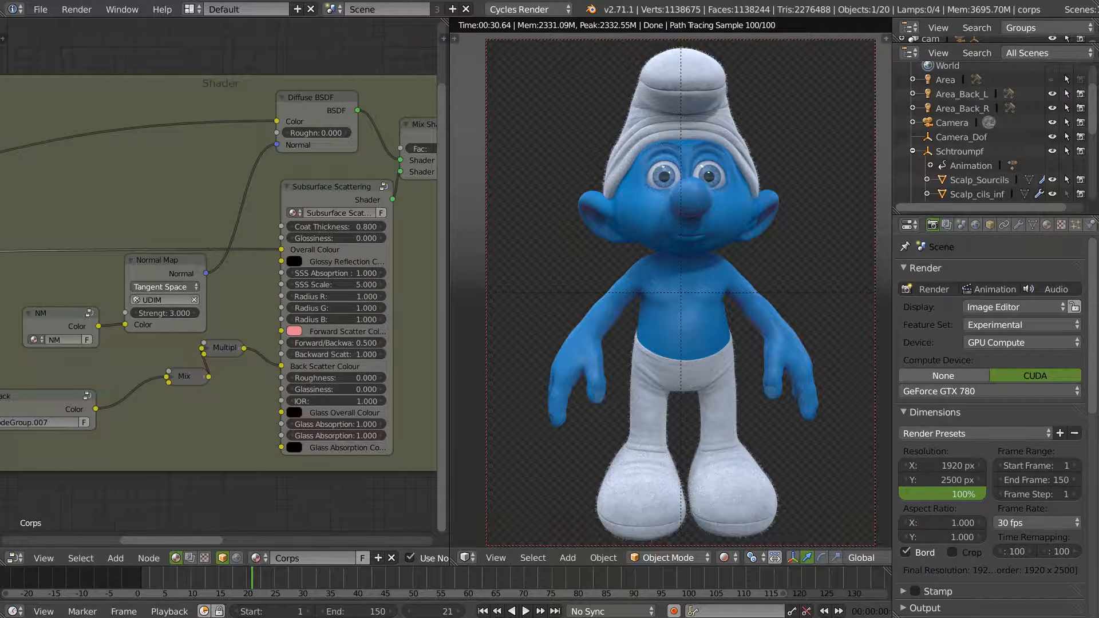
pyautogui.moveTo(321, 312); pyautogui.dragTo(52, 320, button='middle')
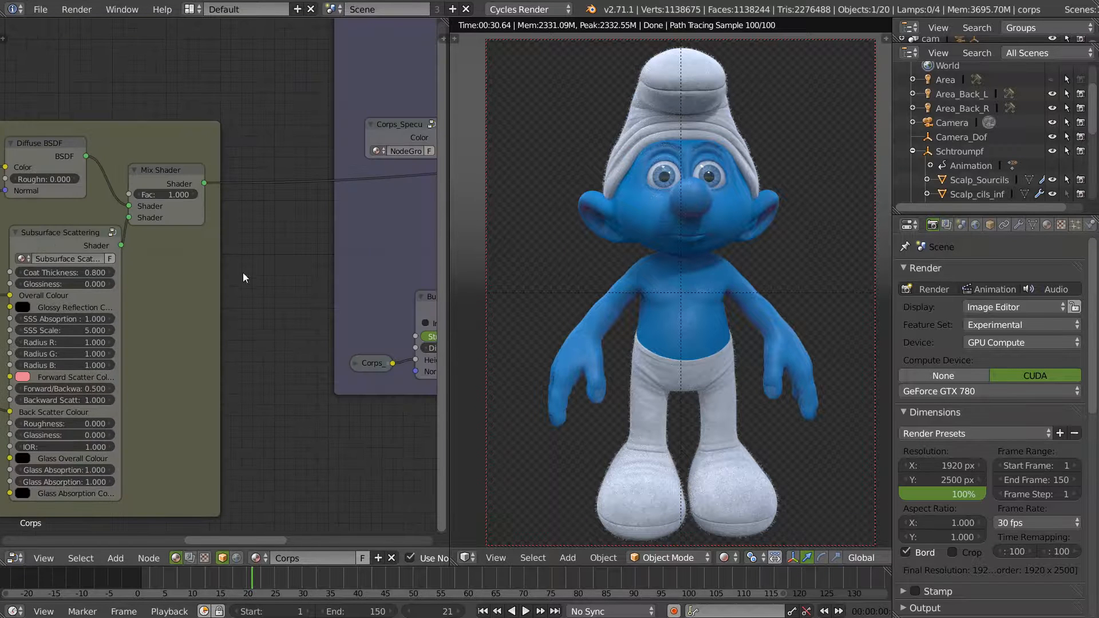
pyautogui.moveTo(254, 281); pyautogui.dragTo(73, 378, button='middle')
pyautogui.scroll(1, 300, 352)
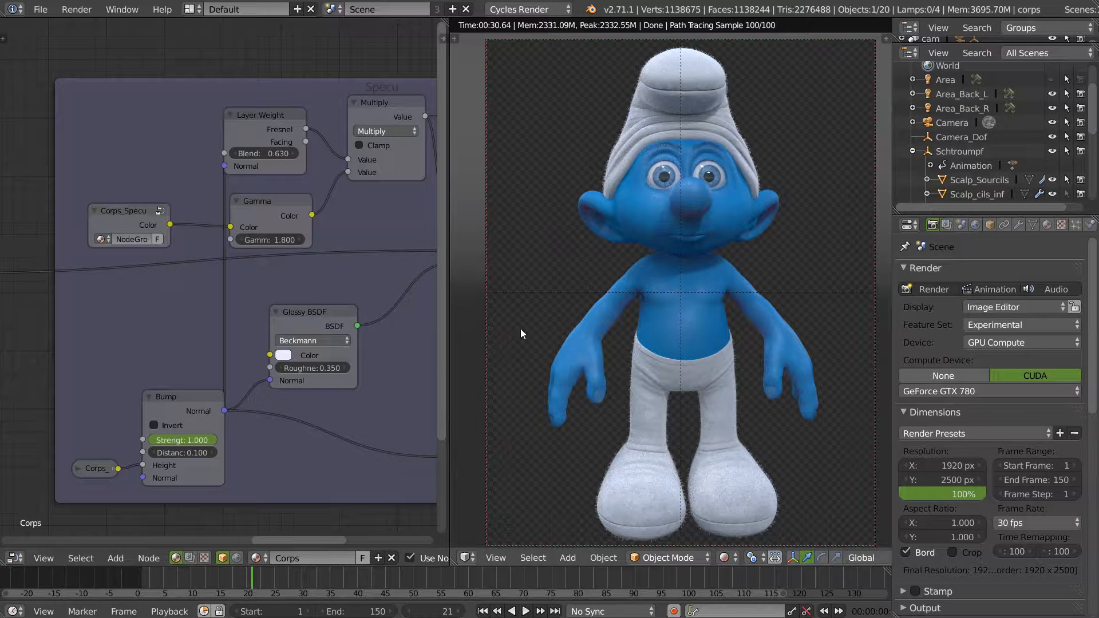
pyautogui.moveTo(378, 344); pyautogui.dragTo(325, 330, button='middle')
pyautogui.press('space')
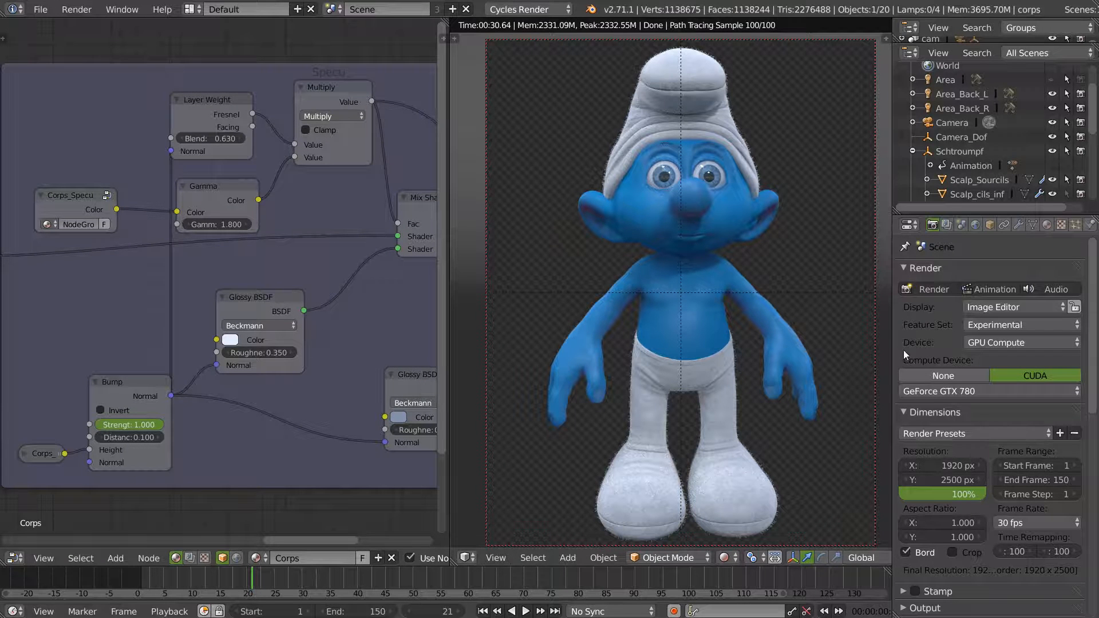
# Collapse the Dimensions settings, expand Sampling and set the Preview samples to 600.
pyautogui.click(920, 415)
pyautogui.click(928, 461)
pyautogui.scroll(-5, 927, 457)
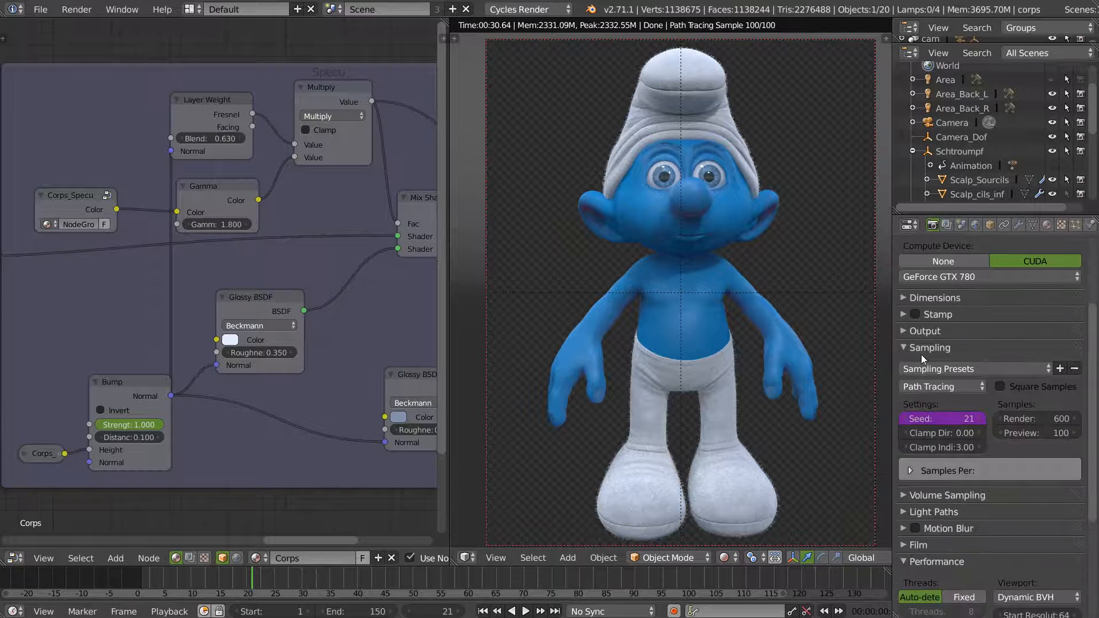
pyautogui.click(1032, 431)
pyautogui.write('600')
pyautogui.press('Return')
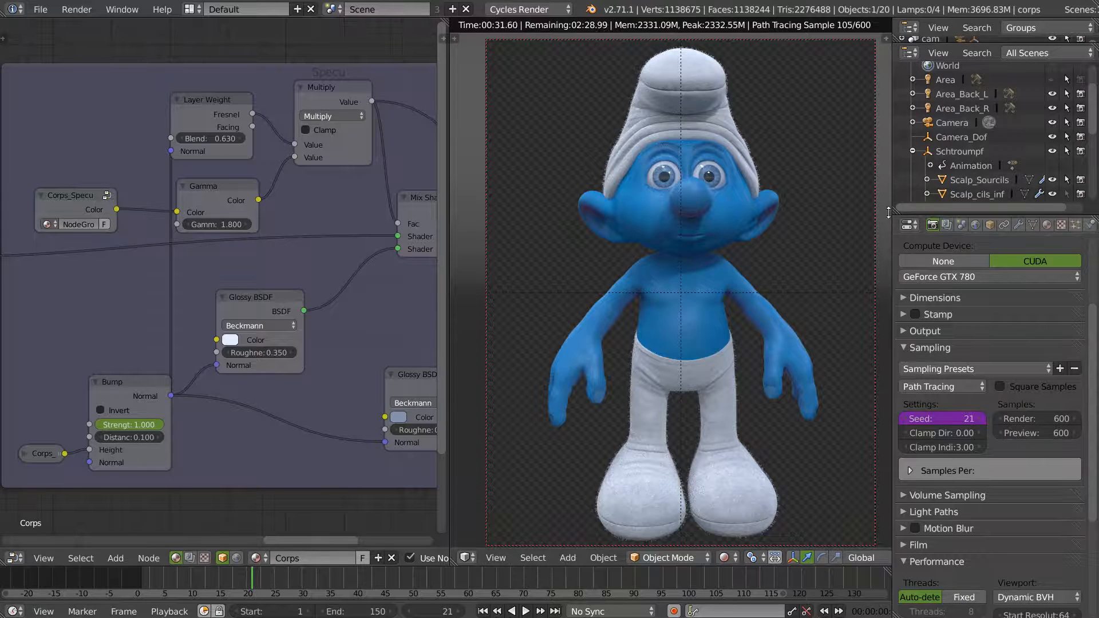
# Change the node editor area to a 3D view and inspect the Smurf model from several angles and distances.
pyautogui.moveTo(274, 325); pyautogui.dragTo(389, 342, button='middle')
pyautogui.press('space')
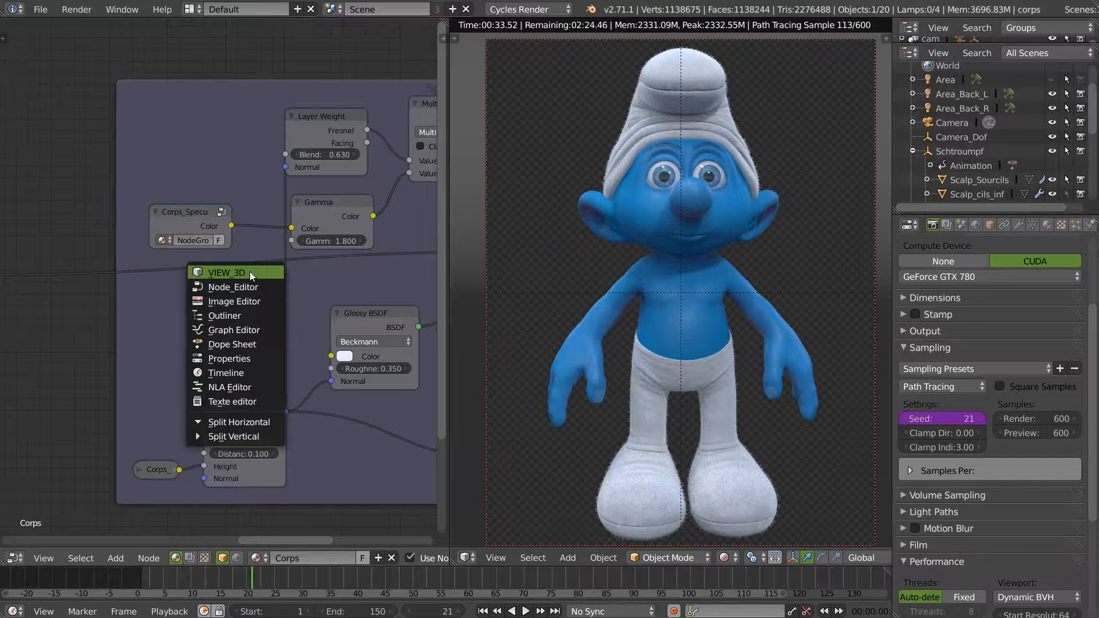
pyautogui.click(250, 272)
pyautogui.moveTo(283, 321); pyautogui.dragTo(358, 317, button='middle')
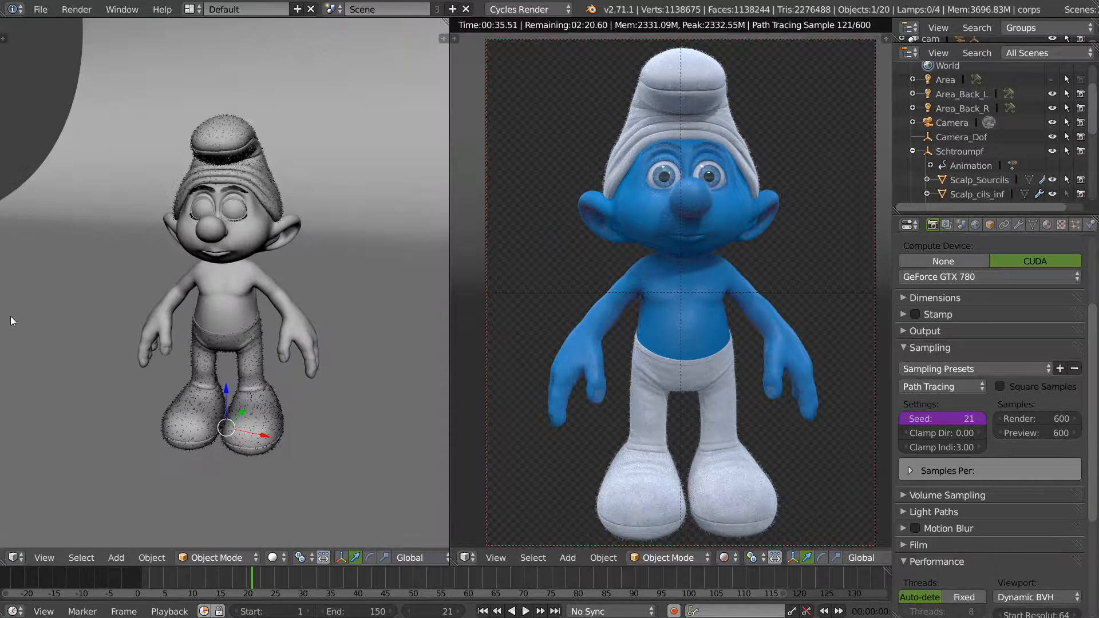
pyautogui.scroll(-4, 43, 390)
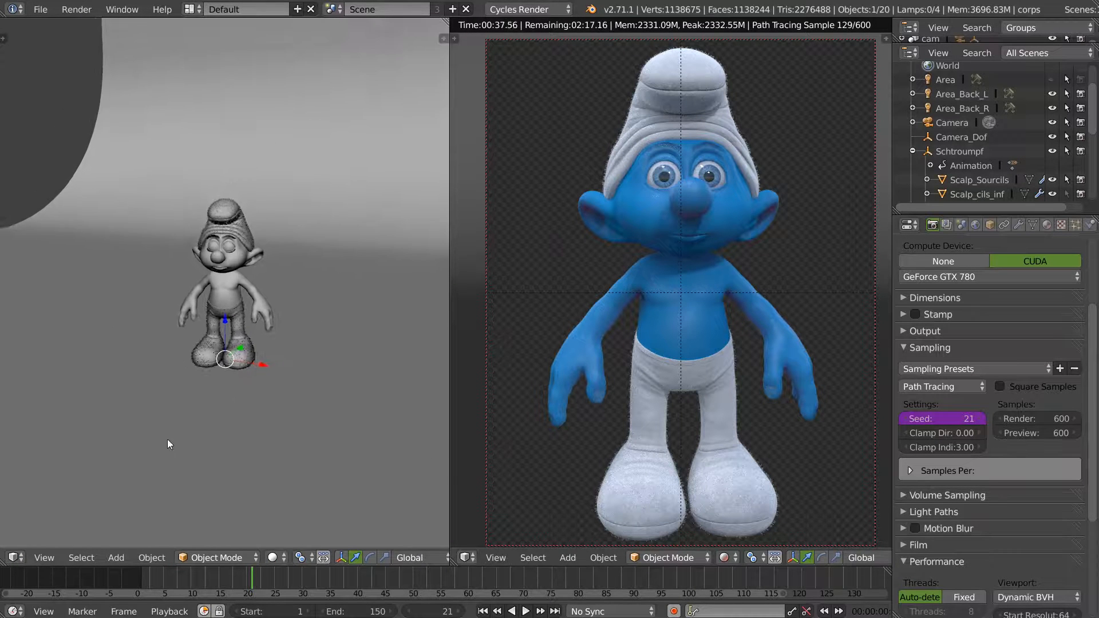
pyautogui.scroll(5, 122, 442)
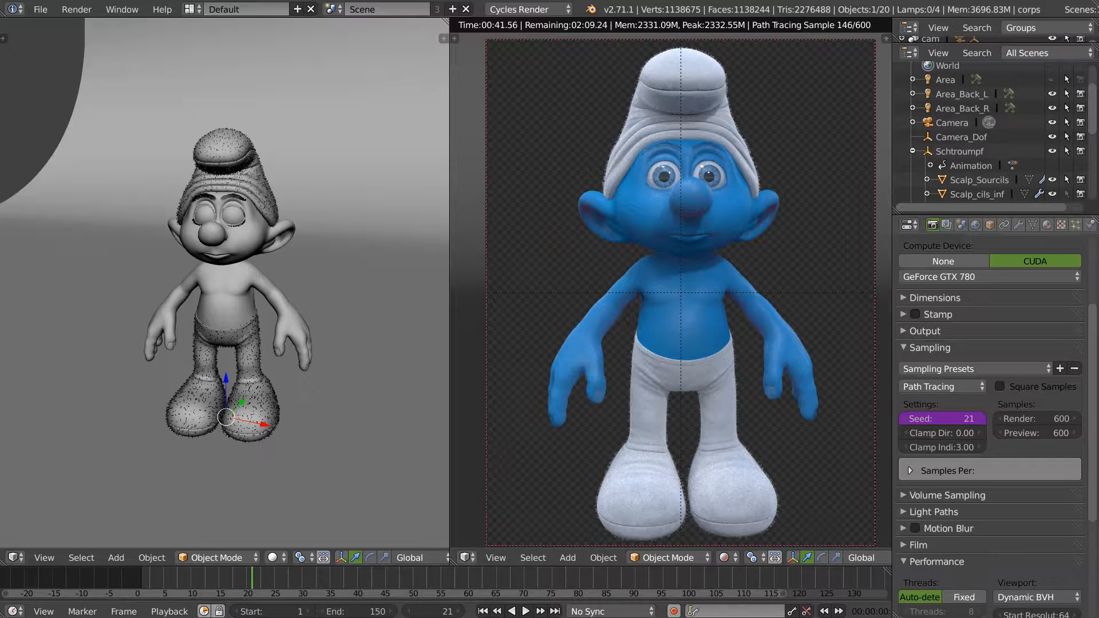
pyautogui.moveTo(298, 393); pyautogui.dragTo(260, 232, button='middle')
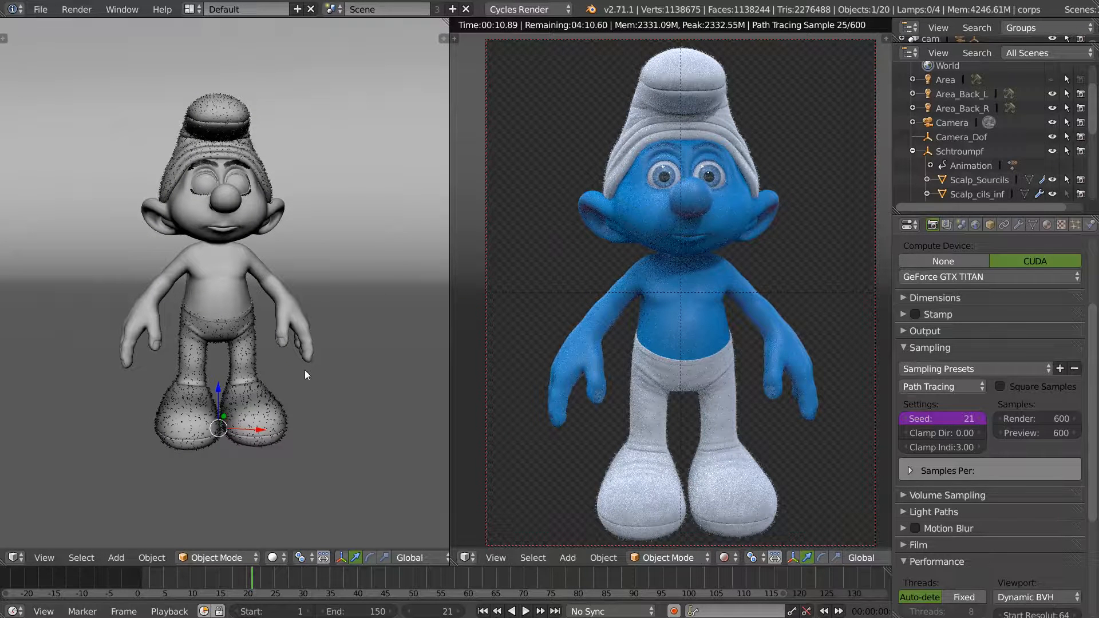
pyautogui.moveTo(256, 323); pyautogui.dragTo(286, 315, button='middle')
pyautogui.scroll(3, 344, 278)
pyautogui.moveTo(233, 269); pyautogui.dragTo(258, 275, button='middle')
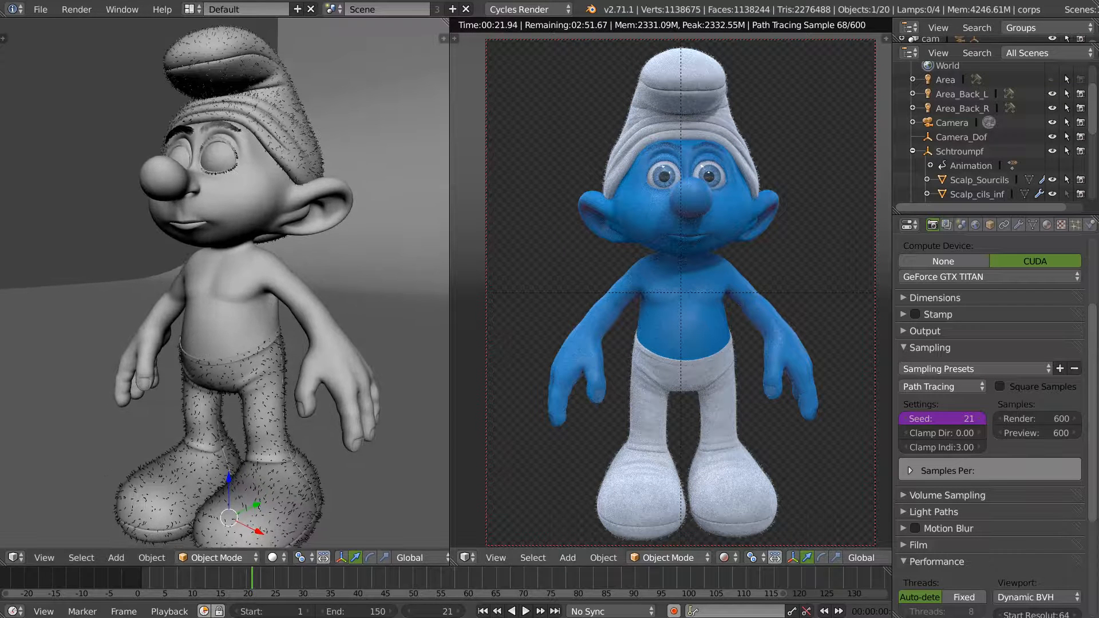
# Return the camera viewport to Solid shading and change the other 3D view back to the Node Editor.
pyautogui.click(726, 559)
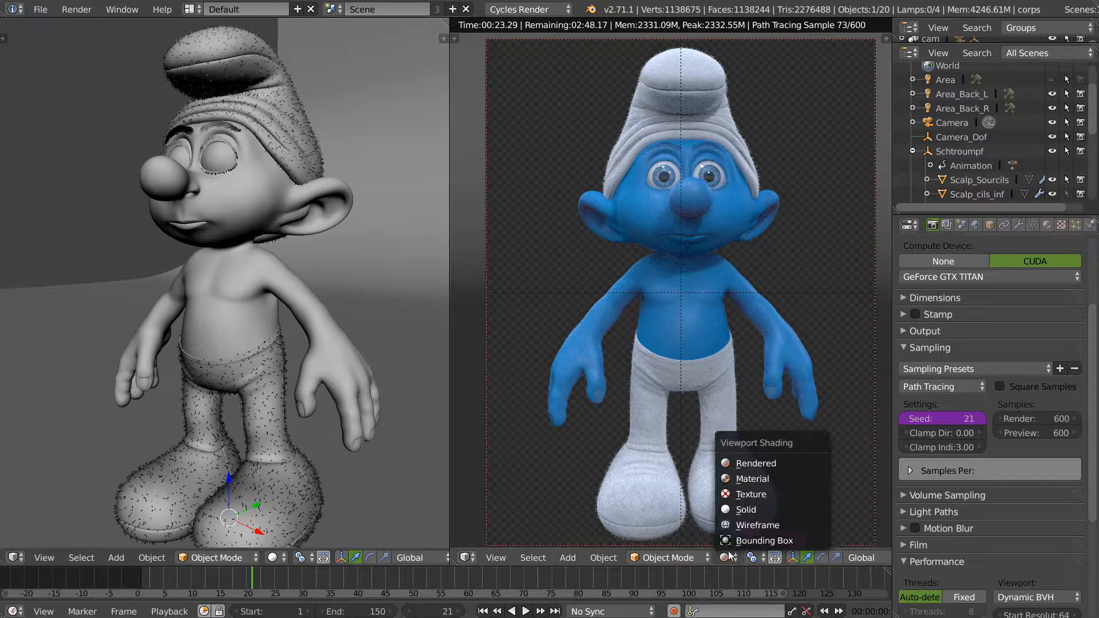
pyautogui.click(747, 510)
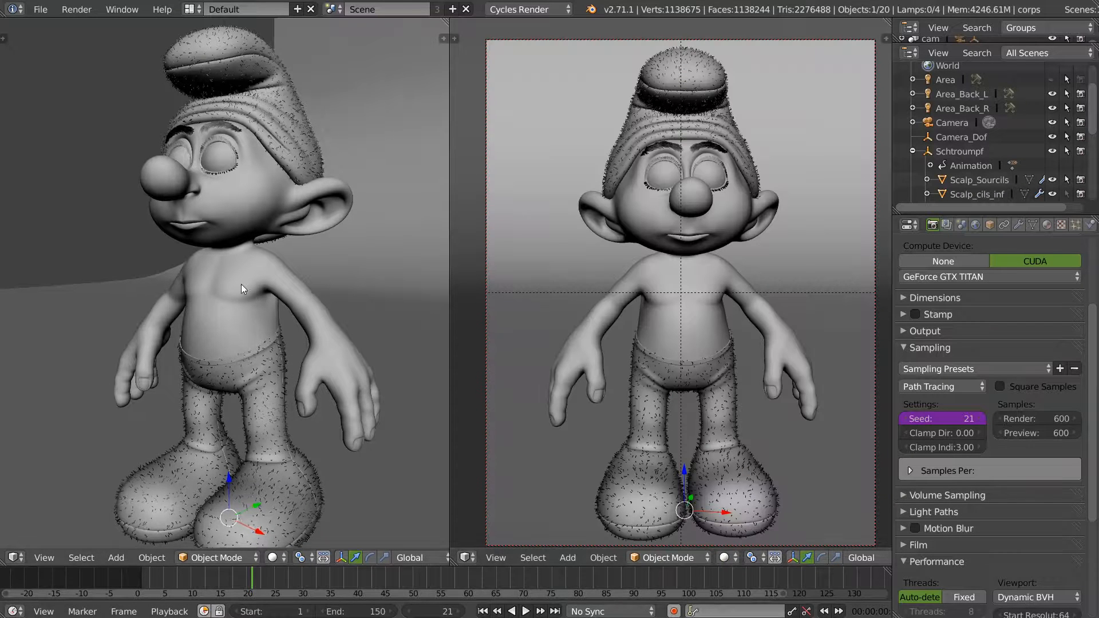
pyautogui.moveTo(222, 284); pyautogui.dragTo(240, 284, button='middle')
pyautogui.press('space')
pyautogui.click(205, 300)
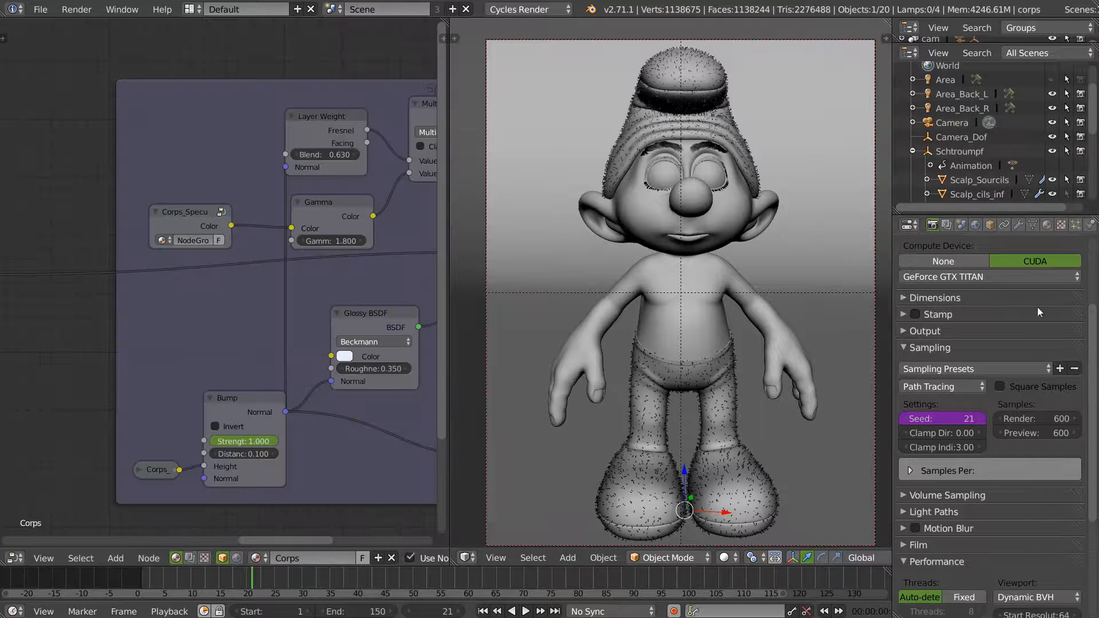
# Set the render compute device to GeForce GTX 780.
pyautogui.click(942, 279)
pyautogui.click(928, 251)
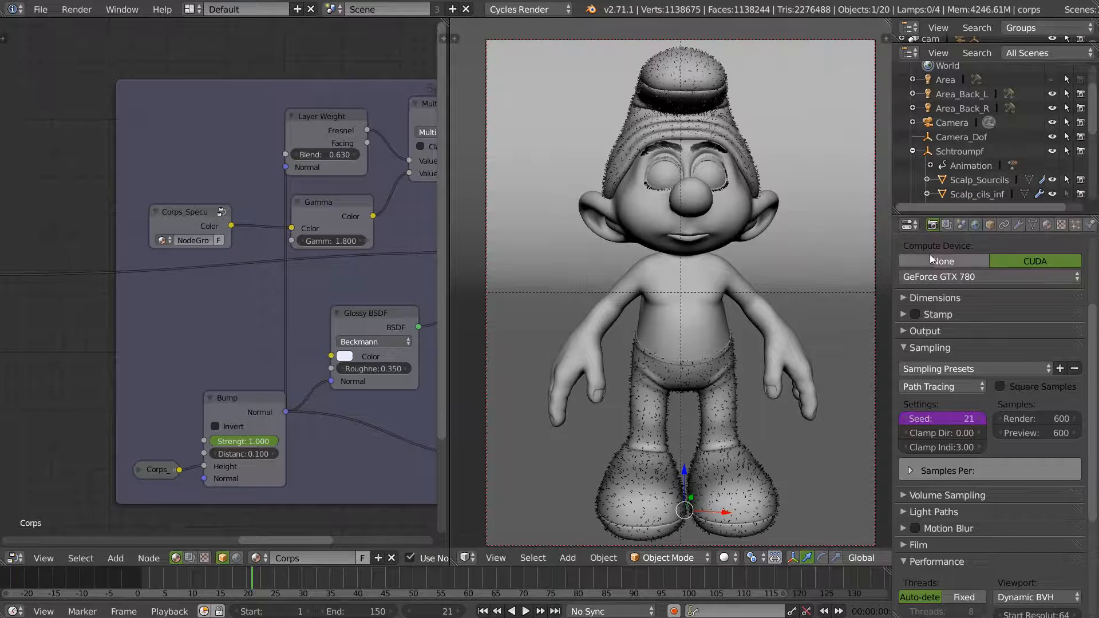
pyautogui.moveTo(371, 378); pyautogui.dragTo(294, 377, button='middle')
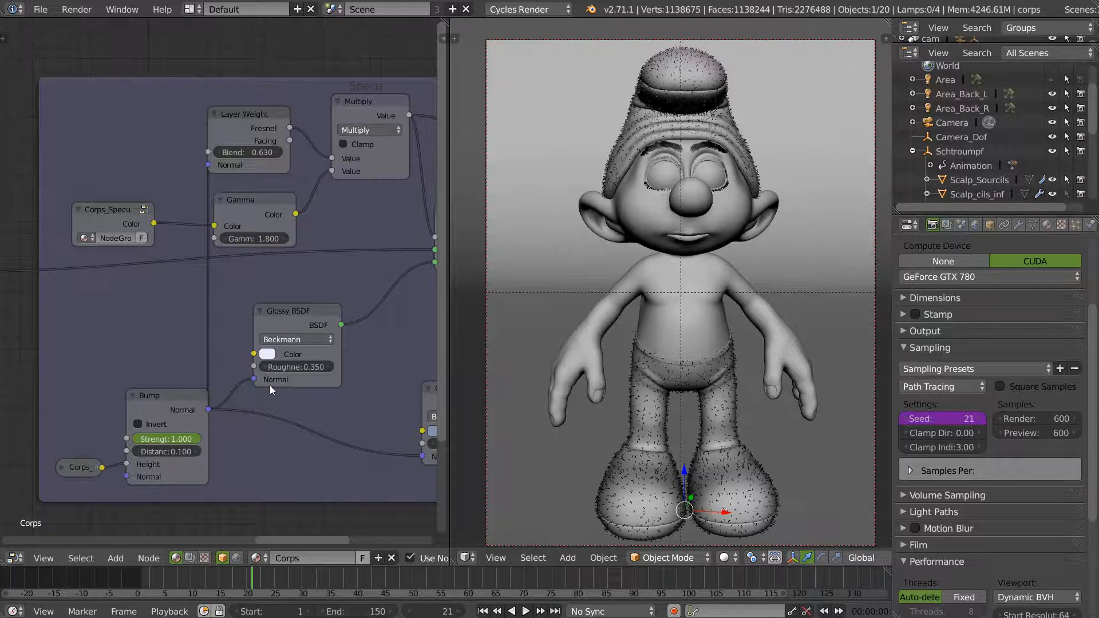
pyautogui.click(953, 277)
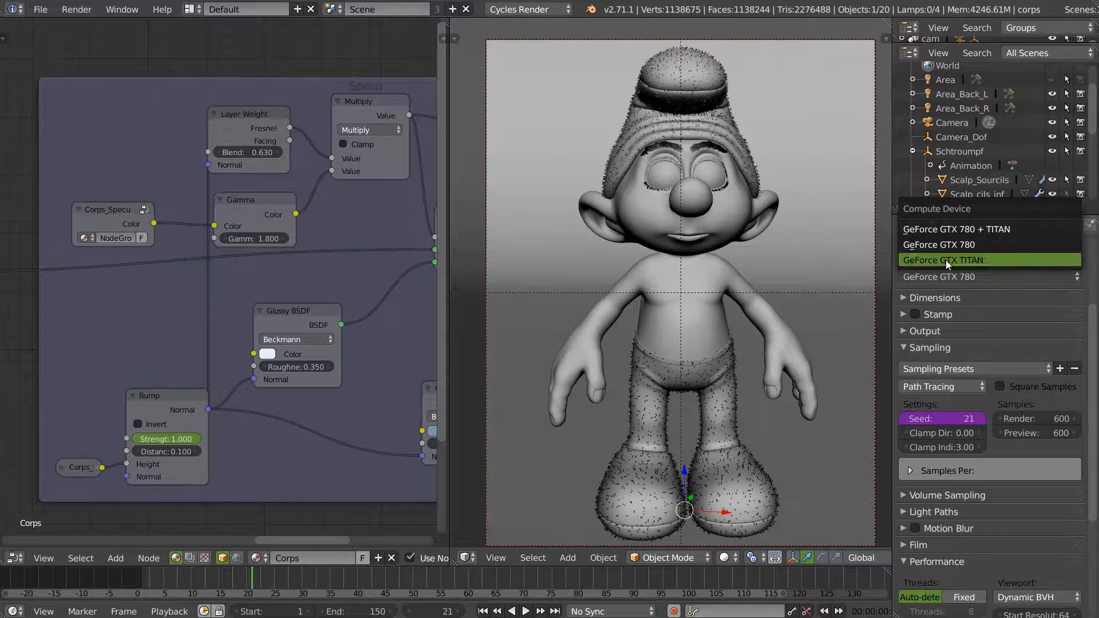
pyautogui.click(916, 244)
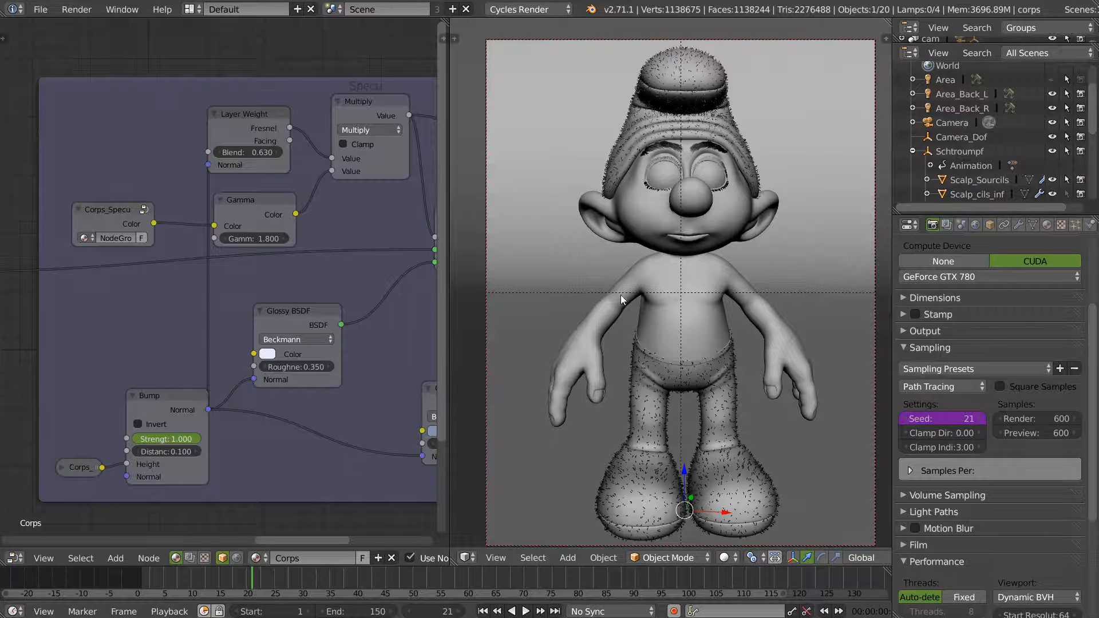
pyautogui.moveTo(356, 274); pyautogui.dragTo(323, 258, button='middle')
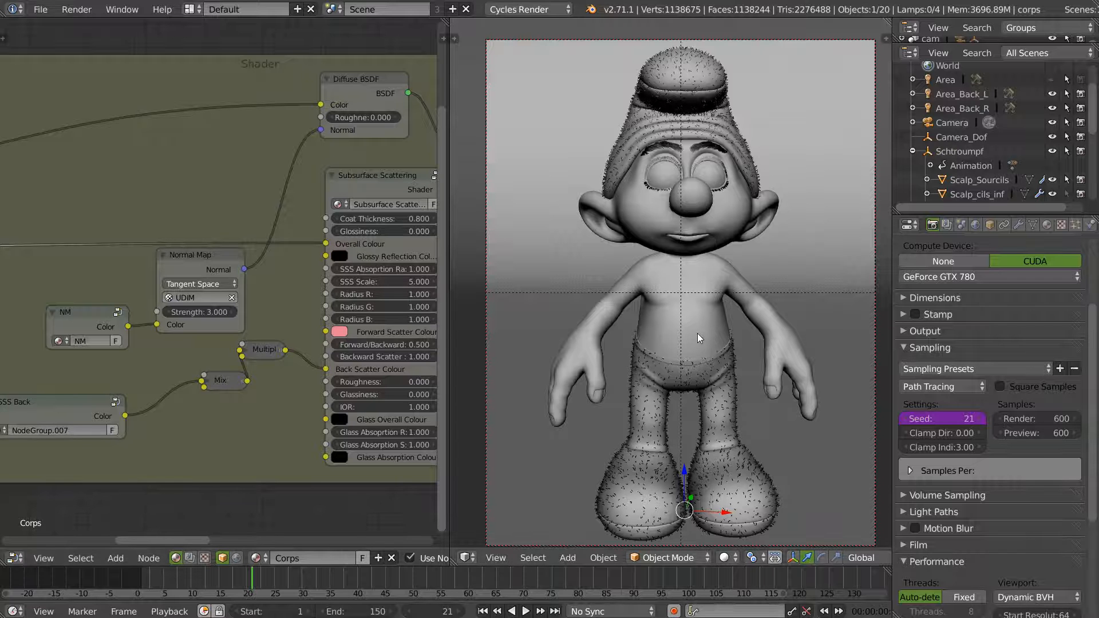
# Switch the render device to CPU and back to GPU Compute.
pyautogui.scroll(5, 973, 326)
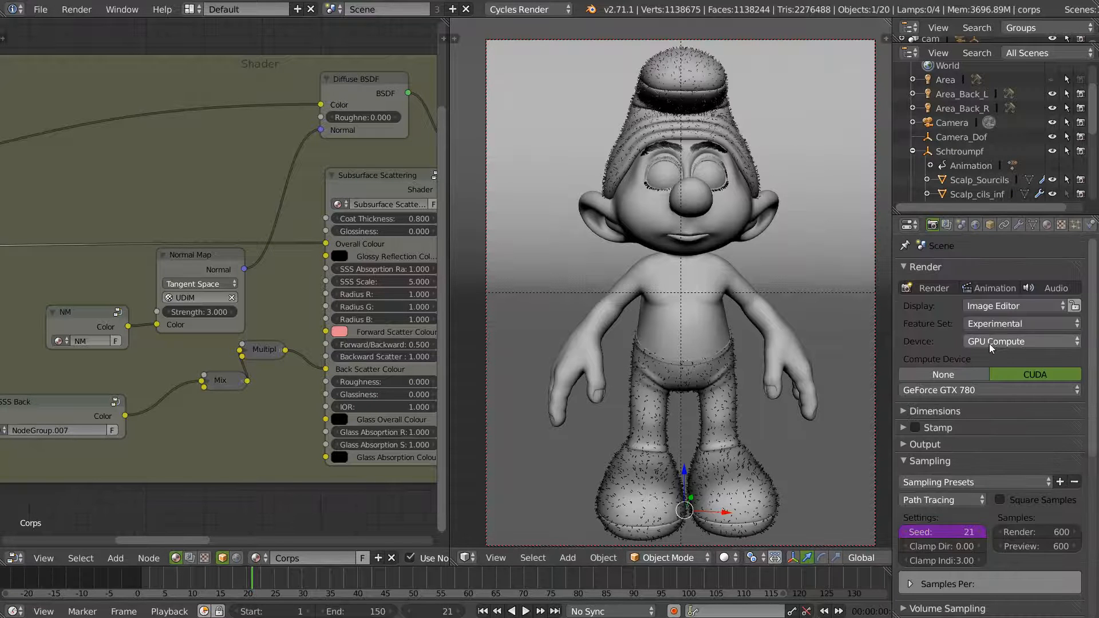
pyautogui.click(989, 343)
pyautogui.click(993, 325)
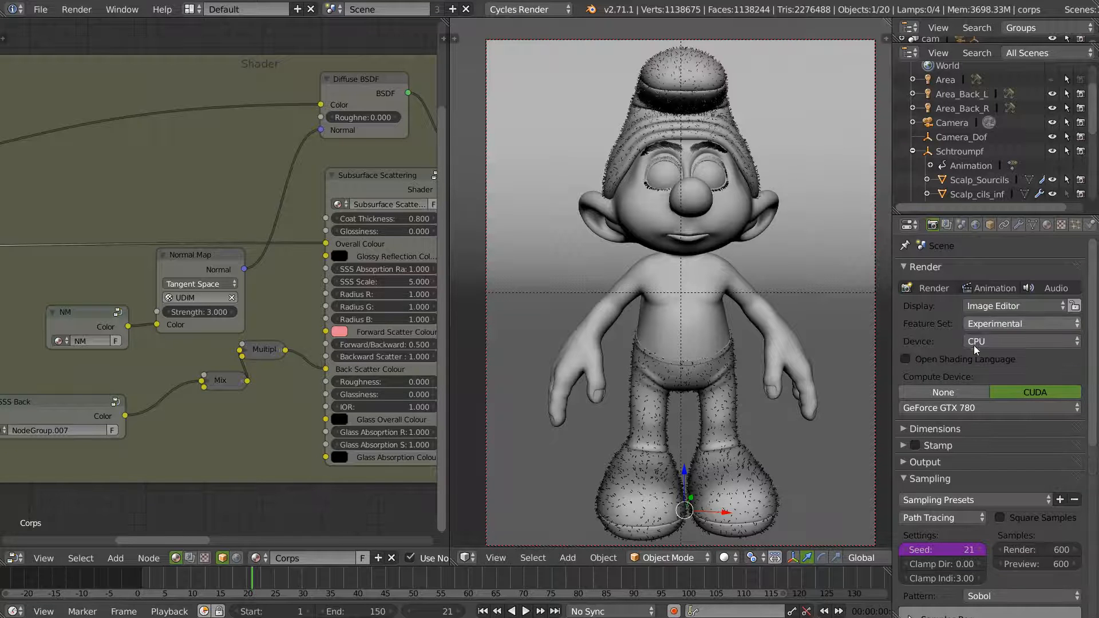
pyautogui.click(984, 342)
pyautogui.click(985, 309)
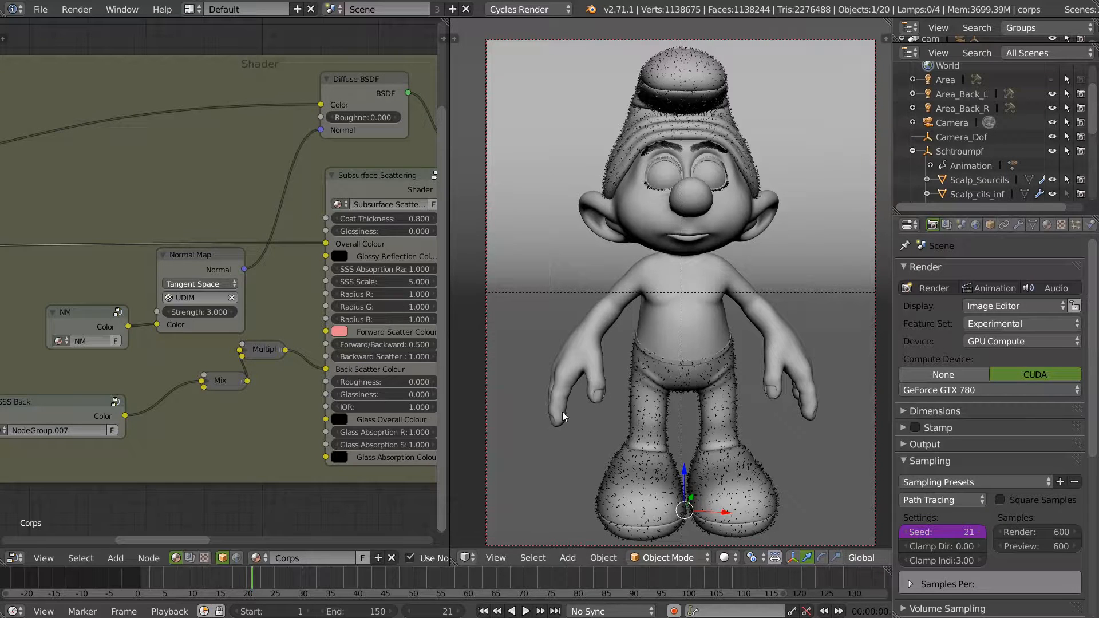
# Review the resolution and frame range in the Dimensions settings and collapse them again.
pyautogui.click(923, 411)
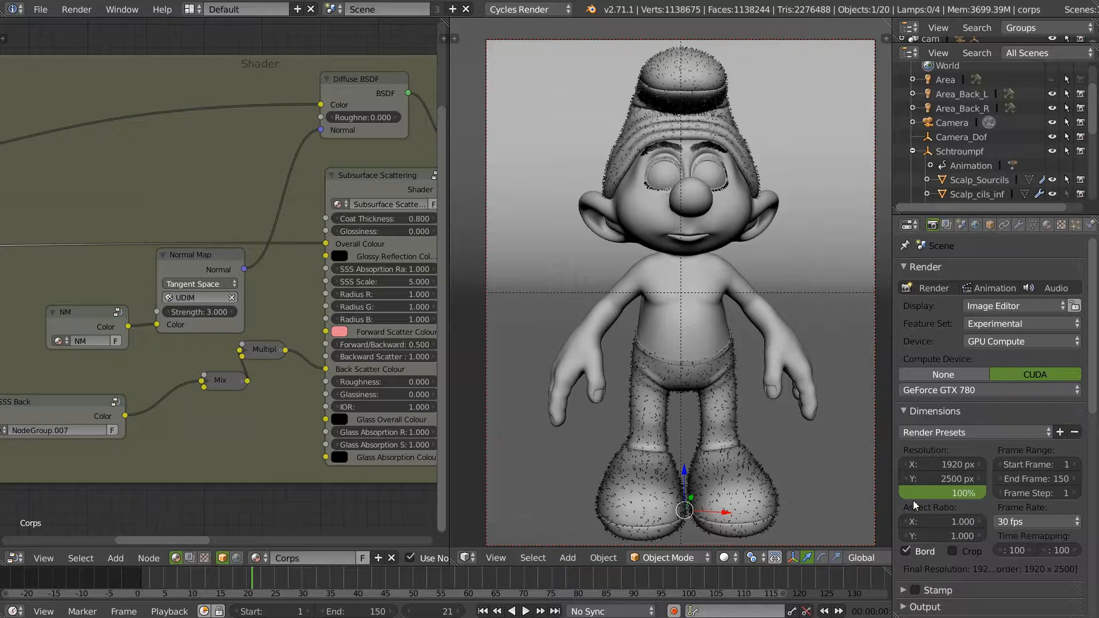
pyautogui.click(923, 411)
pyautogui.click(922, 461)
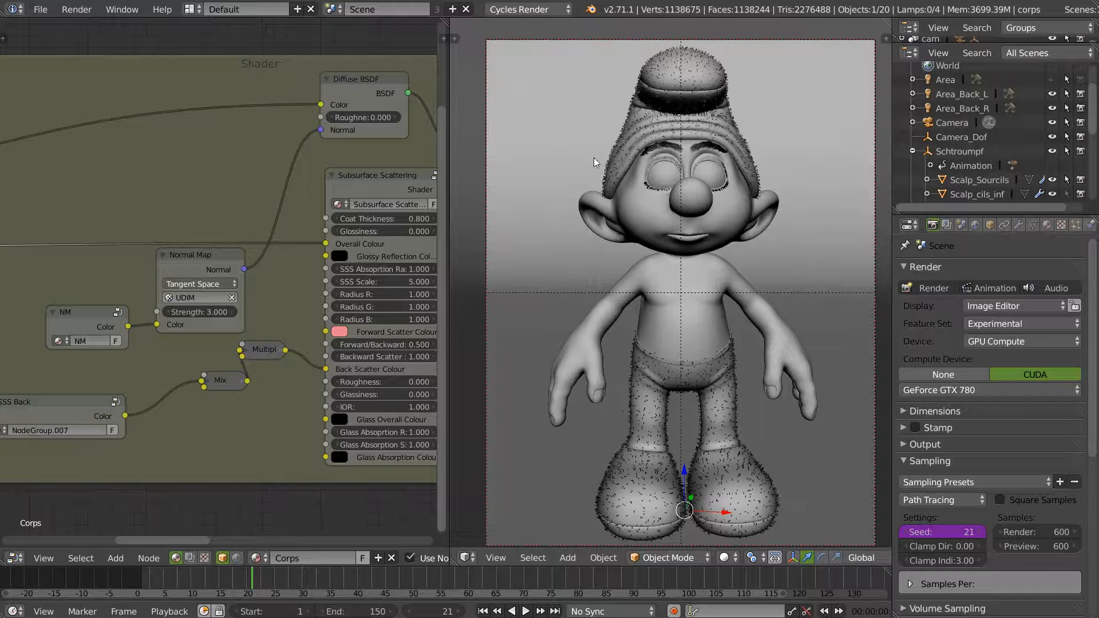
# Set the render compute device to GeForce GTX 780 + TITAN and collapse the Sampling settings.
pyautogui.click(955, 392)
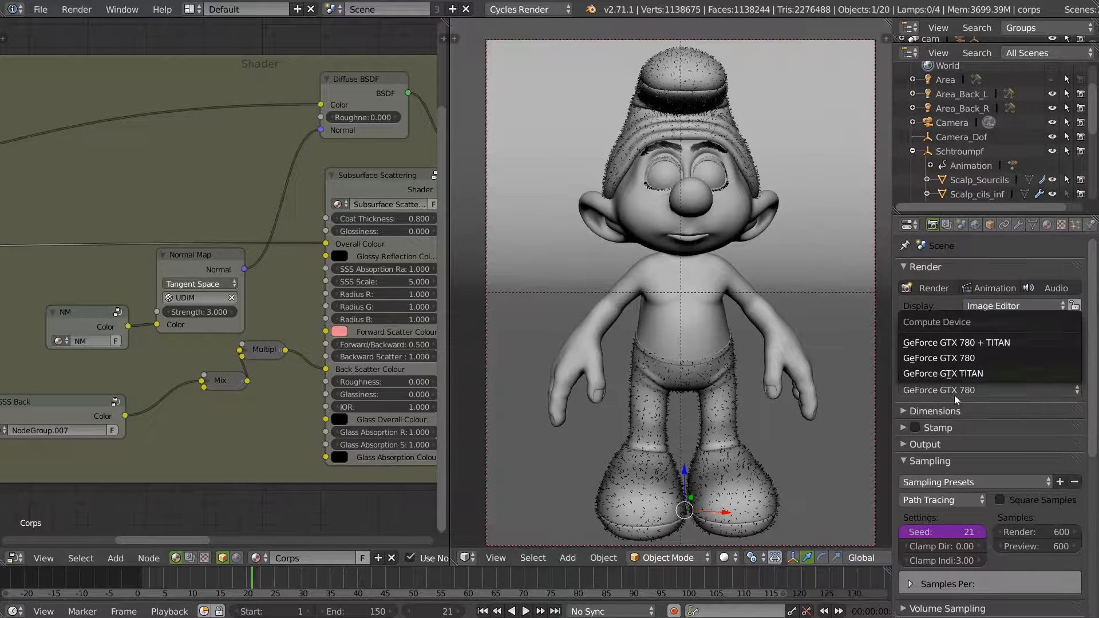
pyautogui.click(936, 342)
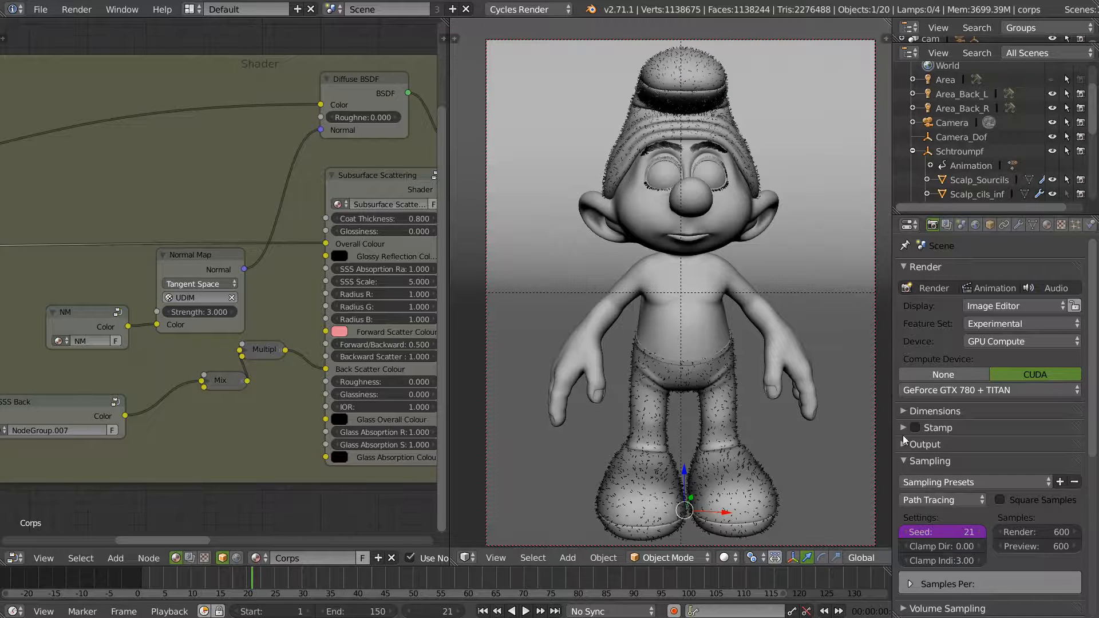
pyautogui.click(916, 458)
# Review the tile and thread options in the Performance settings together with the render device settings.
pyautogui.scroll(-6, 950, 404)
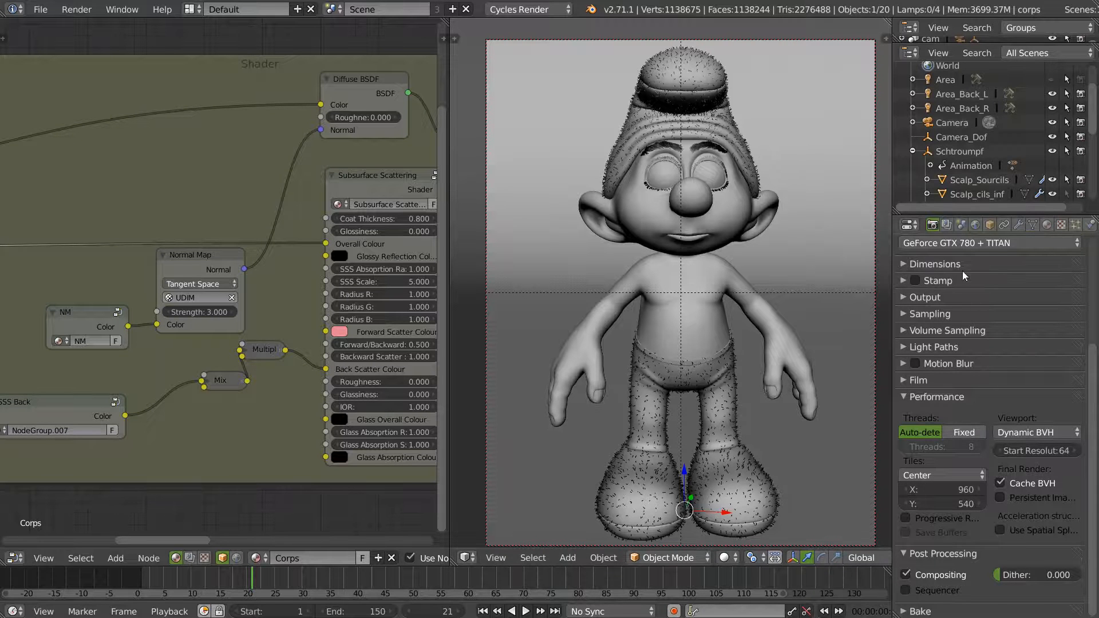
pyautogui.scroll(5, 973, 298)
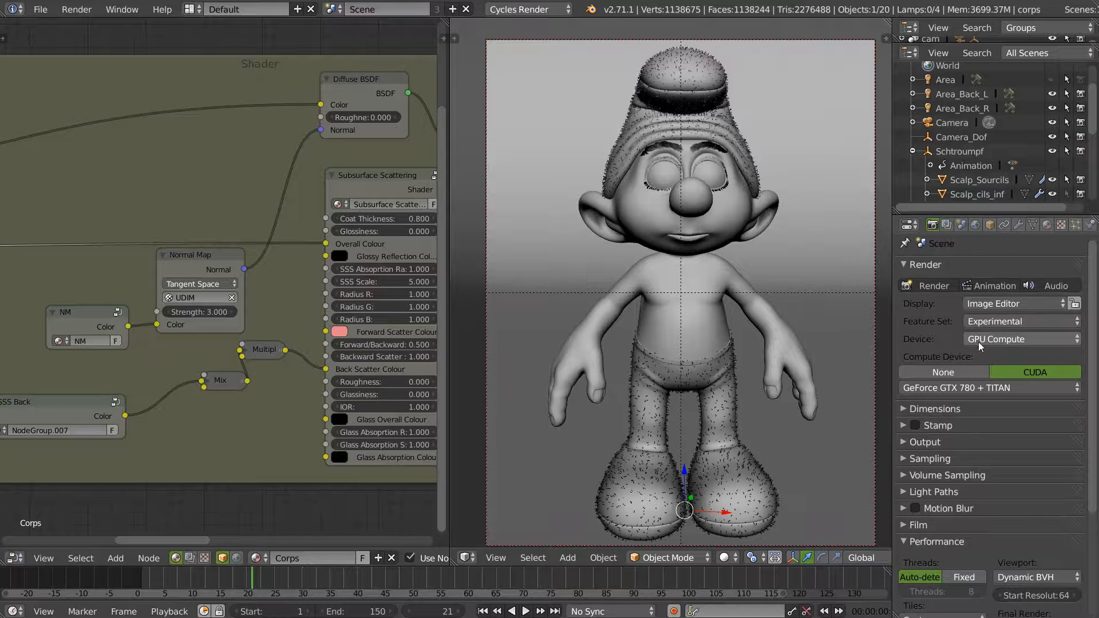
pyautogui.scroll(-5, 955, 514)
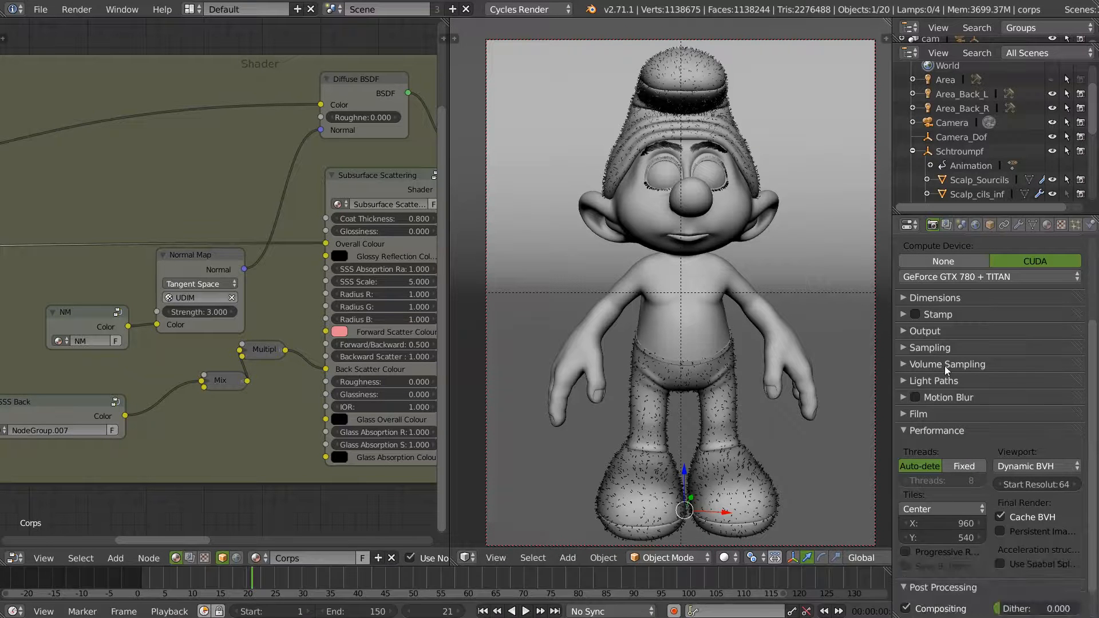
pyautogui.scroll(5, 974, 470)
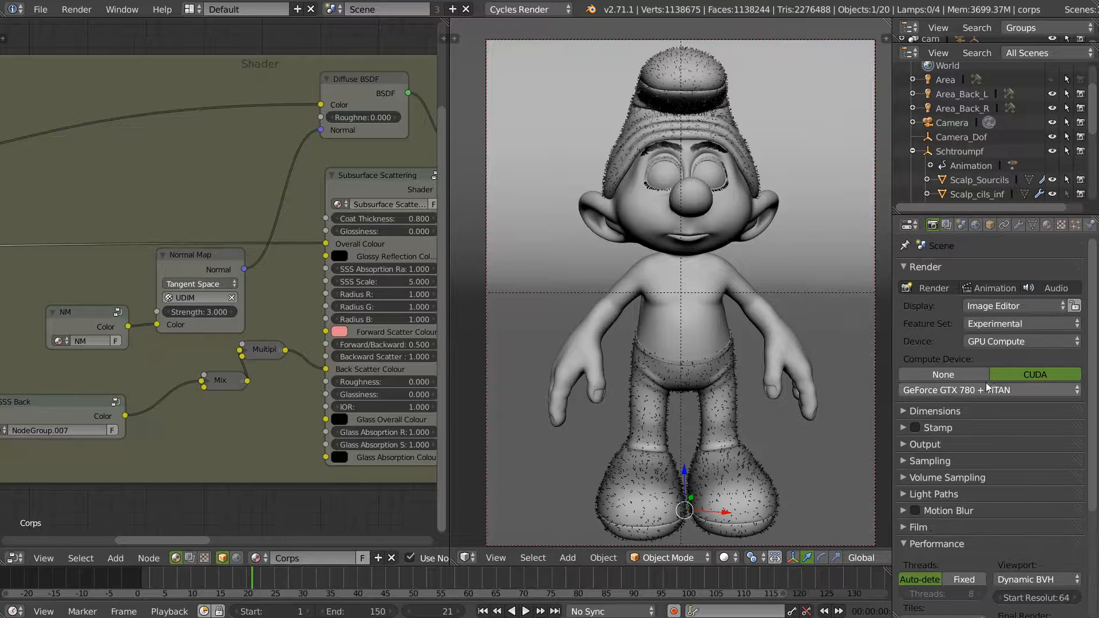
pyautogui.scroll(-4, 932, 541)
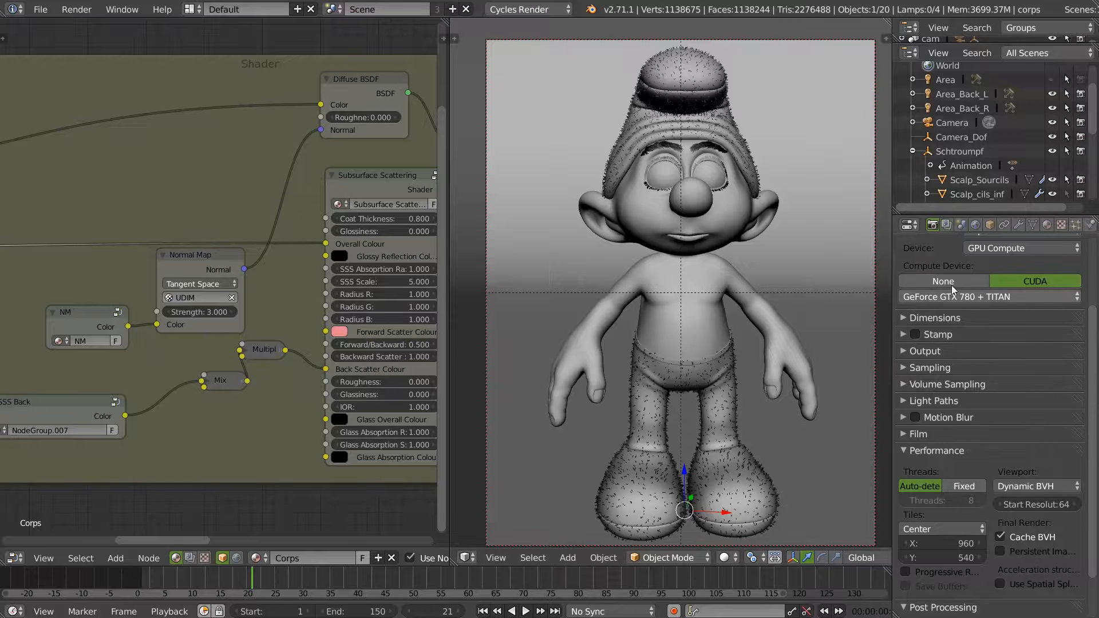
pyautogui.scroll(4, 957, 298)
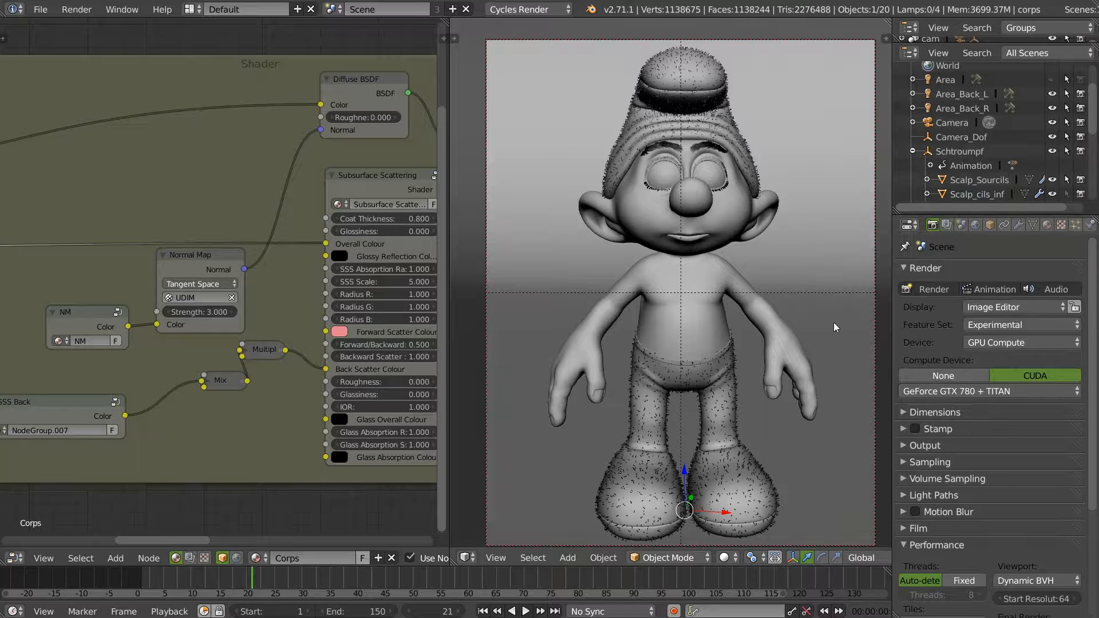
# Examine the Subsurface Scattering node in the Shader frame and the Specu frame's Mix Shader and Glossy BSDF nodes.
pyautogui.moveTo(207, 337); pyautogui.dragTo(110, 355, button='middle')
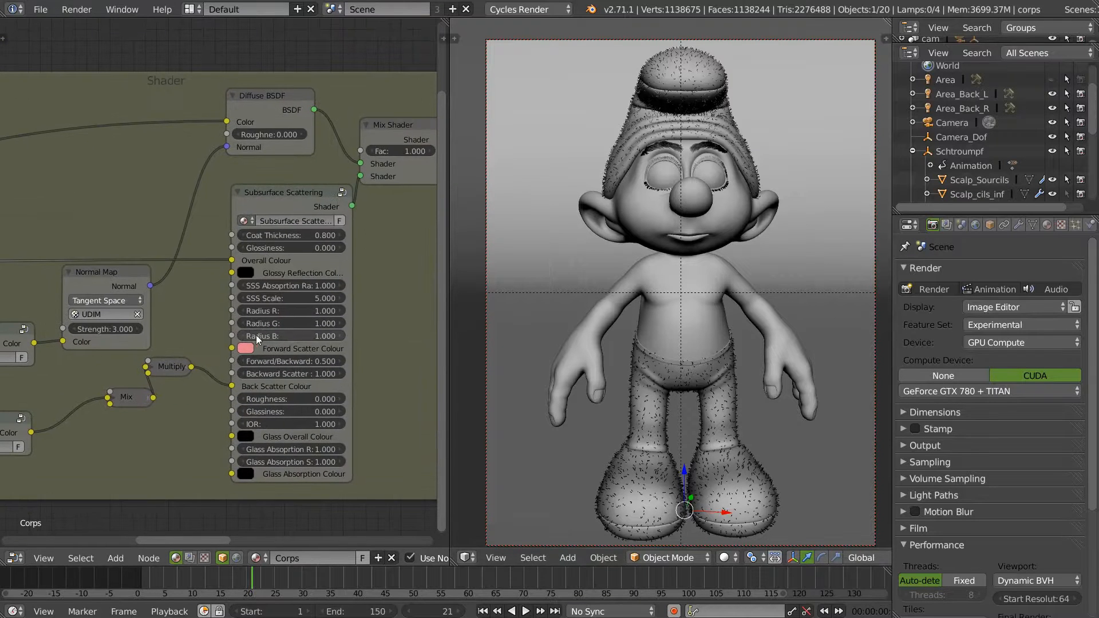
pyautogui.moveTo(324, 282); pyautogui.dragTo(246, 282, button='middle')
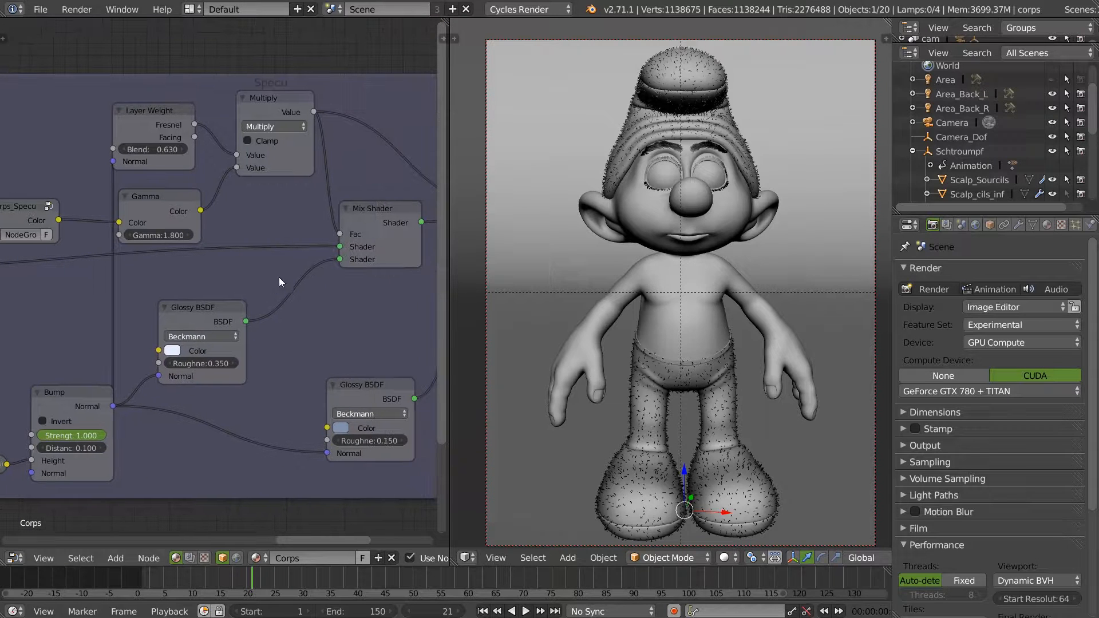
# Move the 0.350-roughness Glossy BSDF closer to its Mix Shader, and line up the Mix and Multiply nodes after SSS Back.
pyautogui.moveTo(201, 312); pyautogui.dragTo(241, 301)
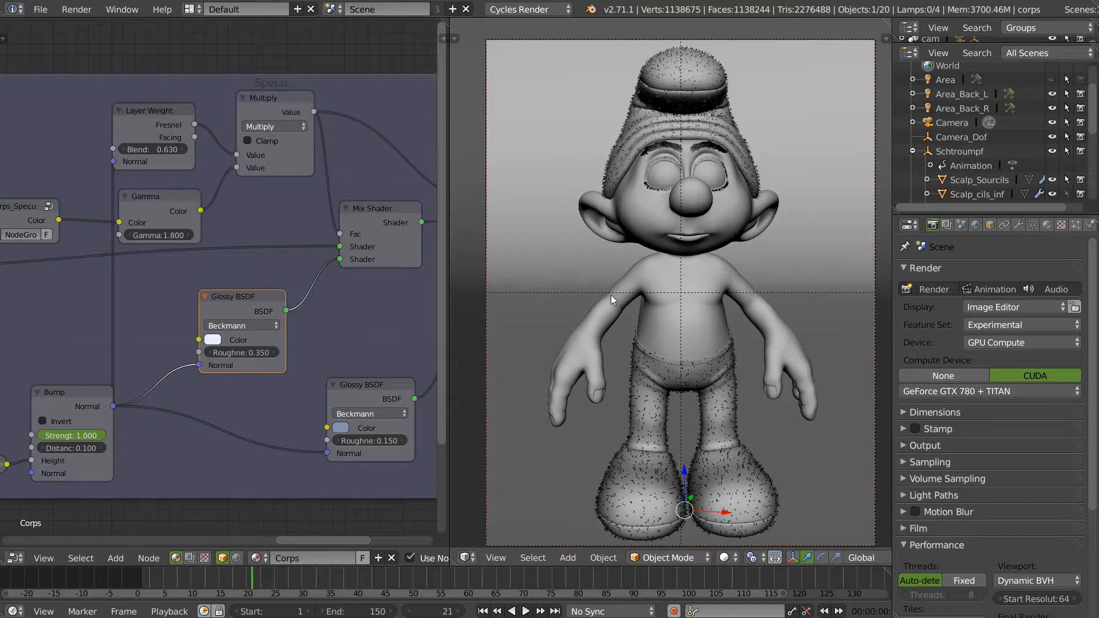
pyautogui.moveTo(307, 307); pyautogui.dragTo(220, 351, button='middle')
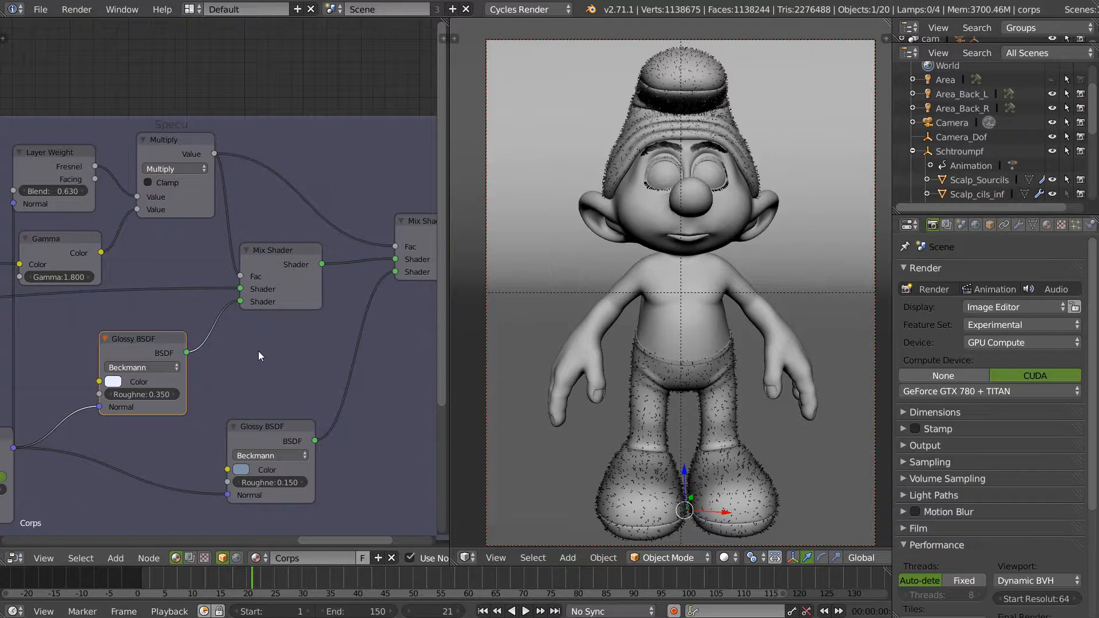
pyautogui.moveTo(151, 374); pyautogui.dragTo(316, 307, button='middle')
pyautogui.moveTo(5, 383); pyautogui.dragTo(213, 321, button='middle')
pyautogui.moveTo(54, 351); pyautogui.dragTo(265, 302, button='middle')
pyautogui.moveTo(130, 351); pyautogui.dragTo(282, 326, button='middle')
pyautogui.moveTo(201, 305); pyautogui.dragTo(316, 334, button='middle')
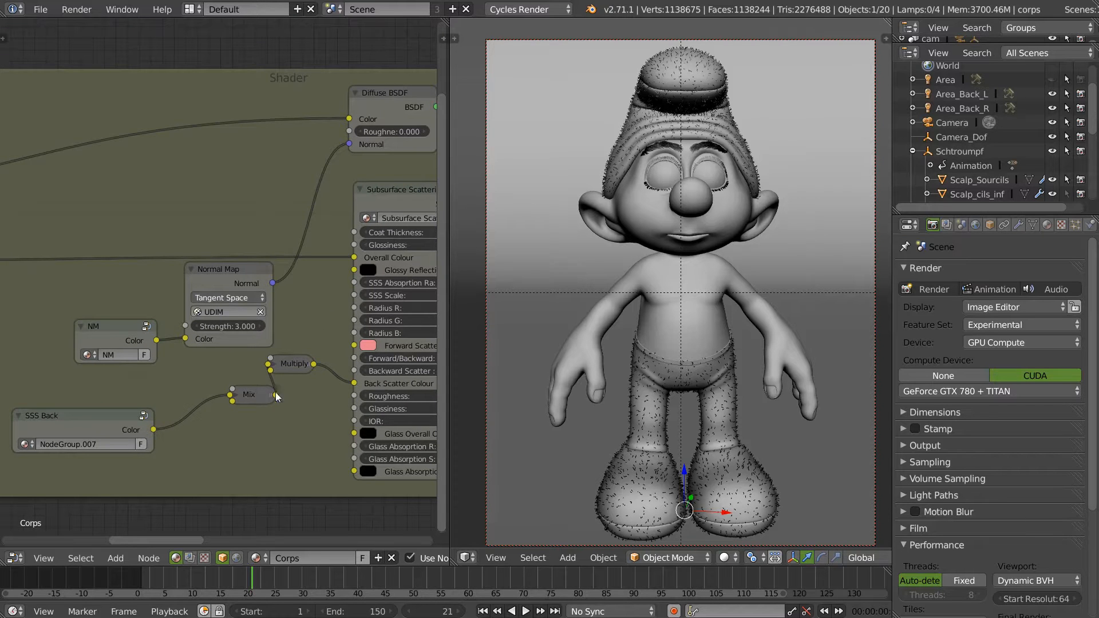
pyautogui.moveTo(250, 395); pyautogui.dragTo(213, 431)
pyautogui.moveTo(293, 363); pyautogui.dragTo(284, 434)
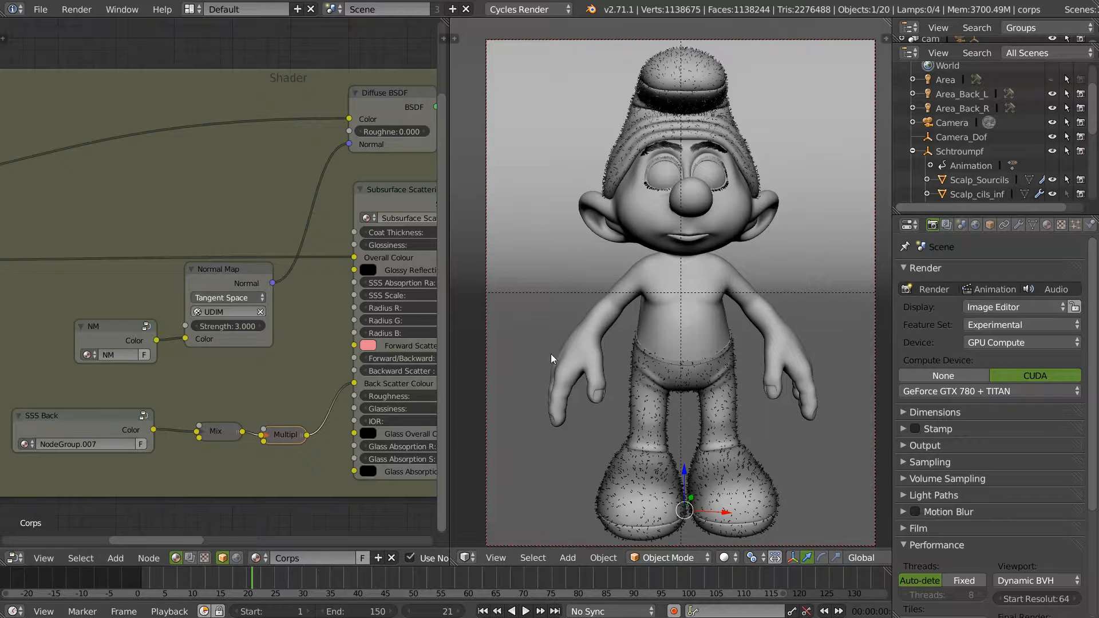
# Look over the Subsurface Scattering and Specu nodes, then review the sample and clamp values in the Sampling settings and collapse them again.
pyautogui.moveTo(296, 327); pyautogui.dragTo(200, 326, button='middle')
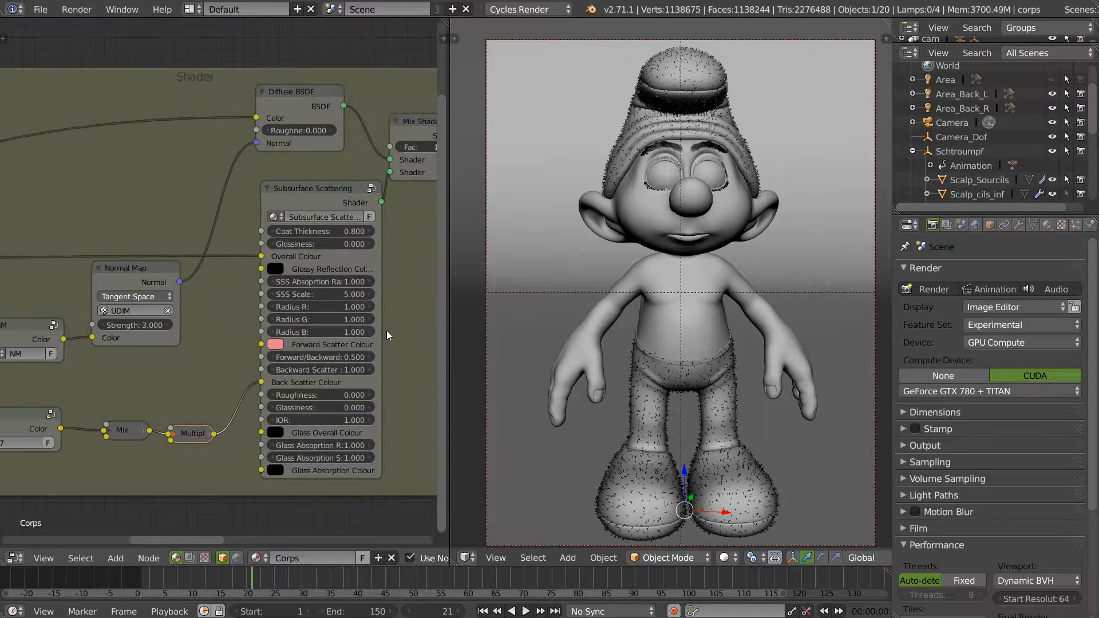
pyautogui.moveTo(399, 329); pyautogui.dragTo(102, 346, button='middle')
pyautogui.moveTo(319, 321); pyautogui.dragTo(191, 391, button='middle')
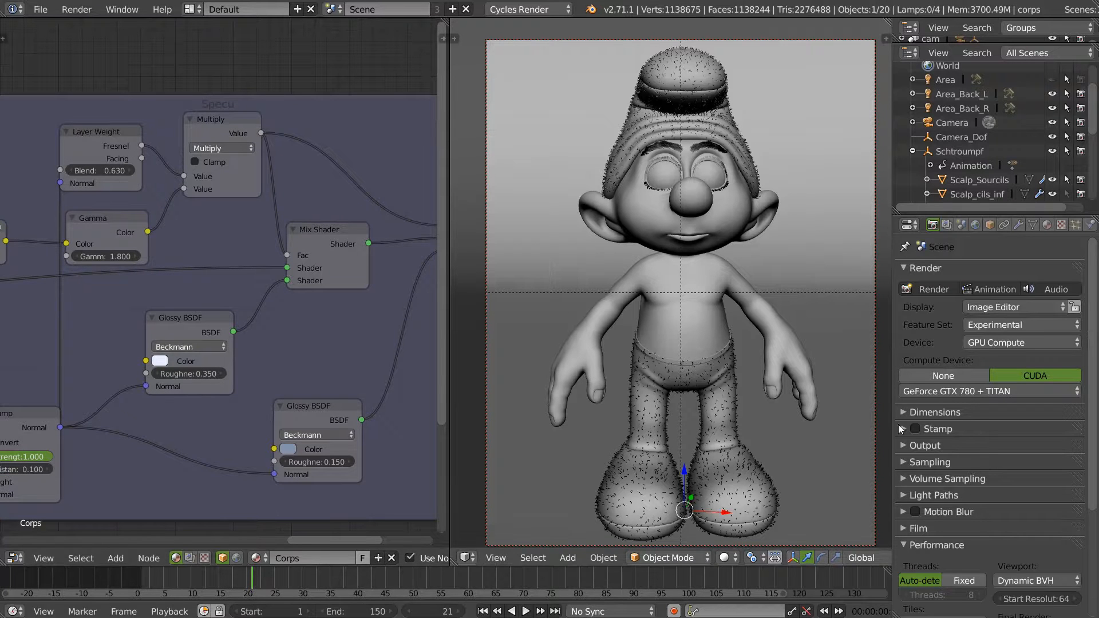
pyautogui.click(922, 462)
pyautogui.scroll(-4, 973, 496)
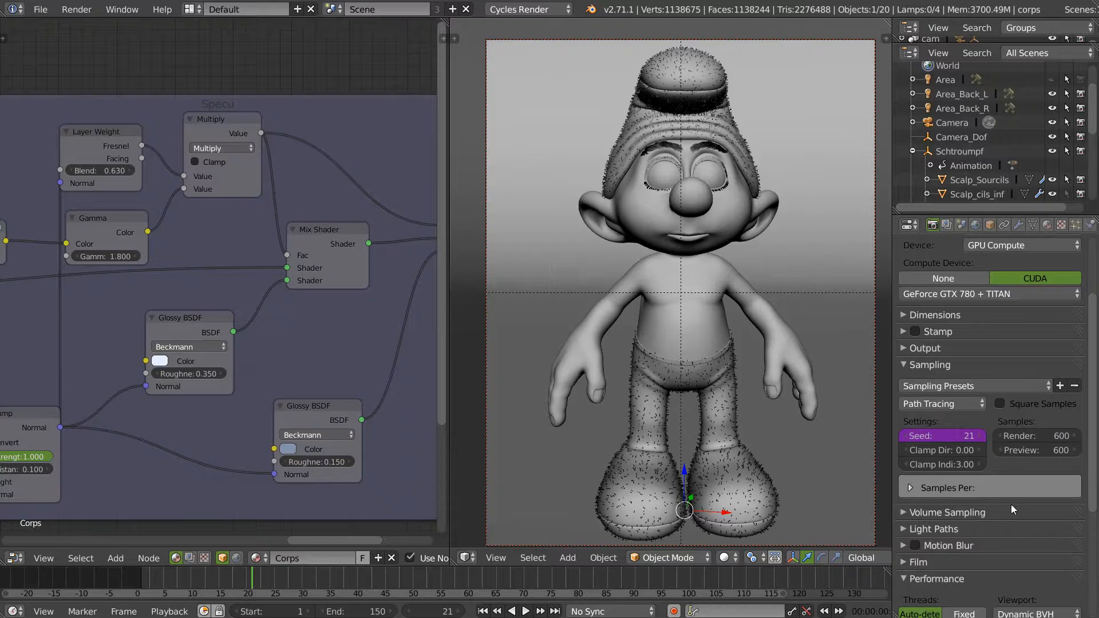
pyautogui.click(912, 365)
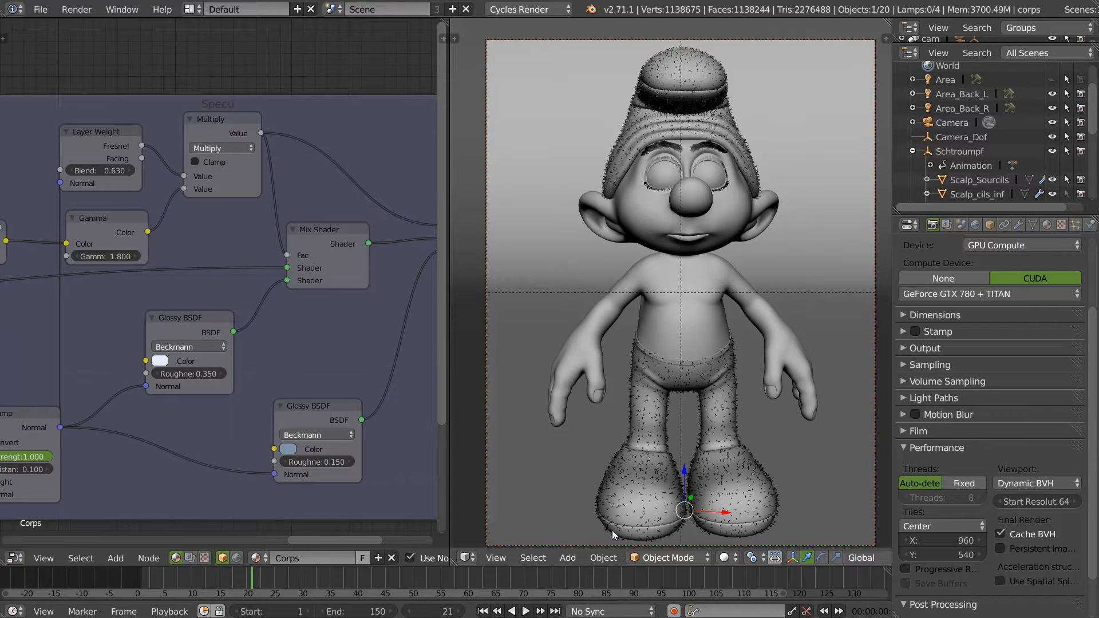
# Replace the node editor with a 3D View that shows the whole character from the front.
pyautogui.moveTo(273, 333); pyautogui.dragTo(127, 333, button='middle')
pyautogui.moveTo(305, 327); pyautogui.dragTo(265, 338, button='middle')
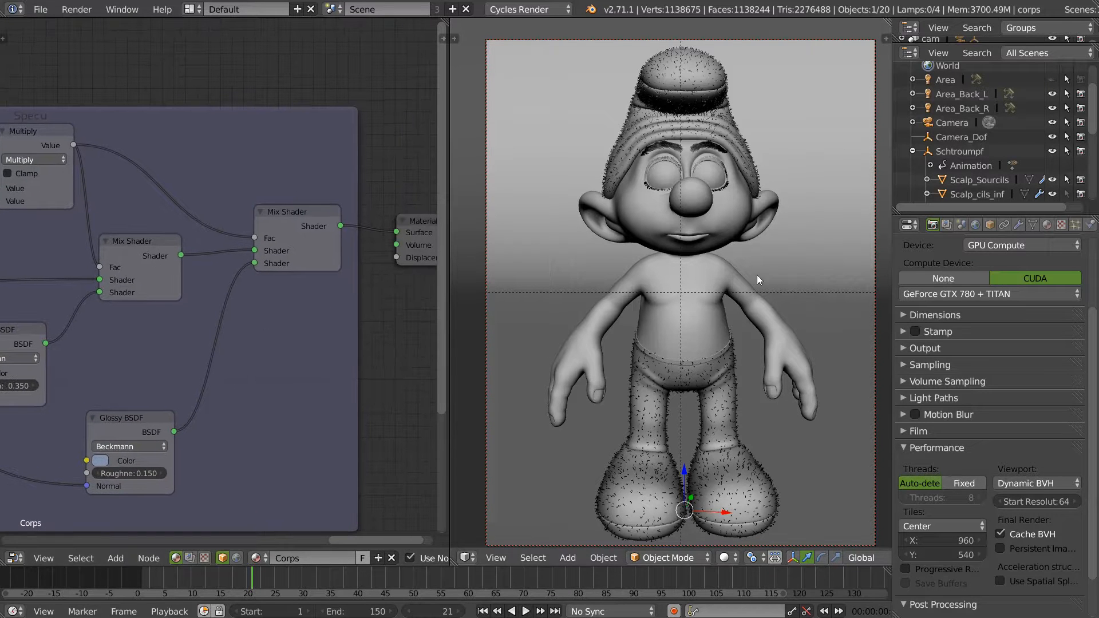
pyautogui.moveTo(256, 300); pyautogui.dragTo(301, 290, button='middle')
pyautogui.press('space')
pyautogui.click(294, 232)
pyautogui.moveTo(318, 252); pyautogui.dragTo(222, 242, button='middle')
pyautogui.scroll(-4, 229, 260)
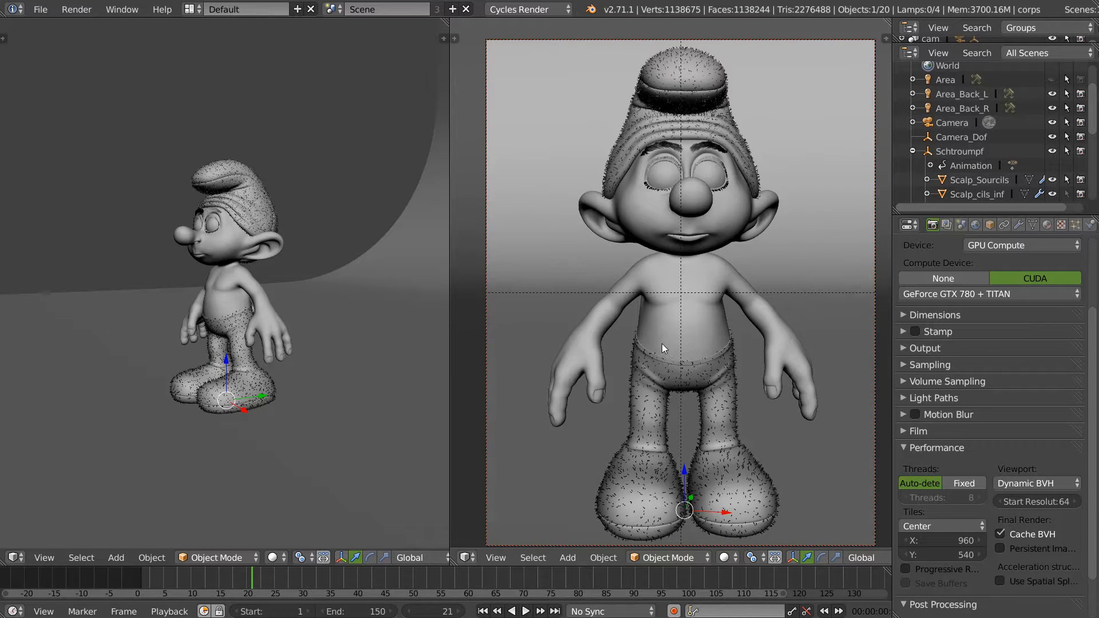
pyautogui.moveTo(172, 288); pyautogui.dragTo(215, 277, button='middle')
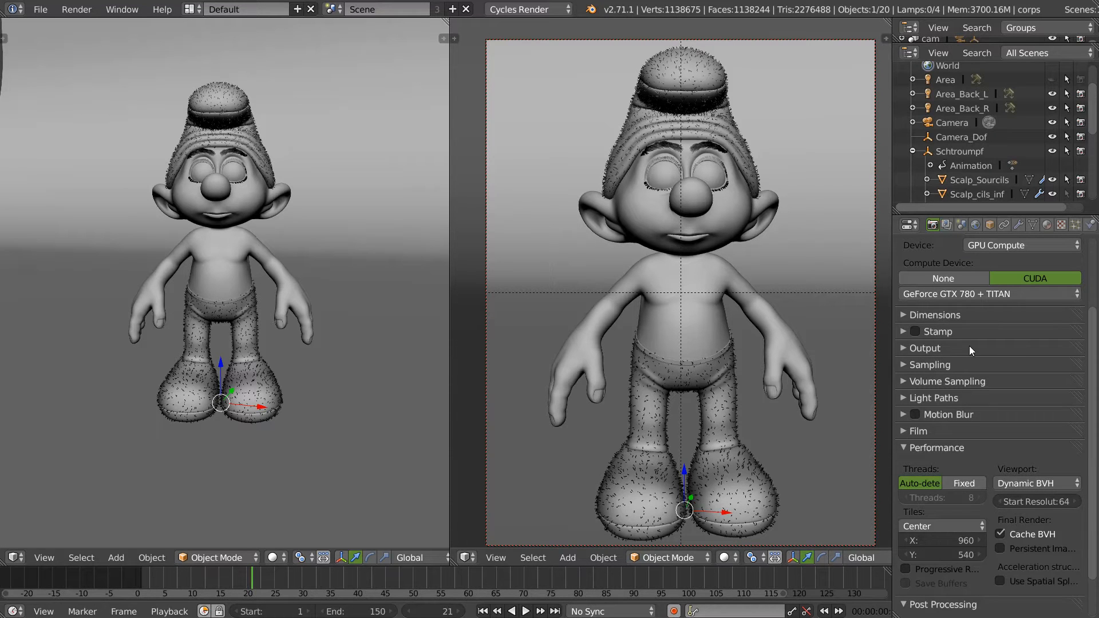
# Review the available GPU compute devices in the Render settings without choosing another one.
pyautogui.scroll(3, 929, 434)
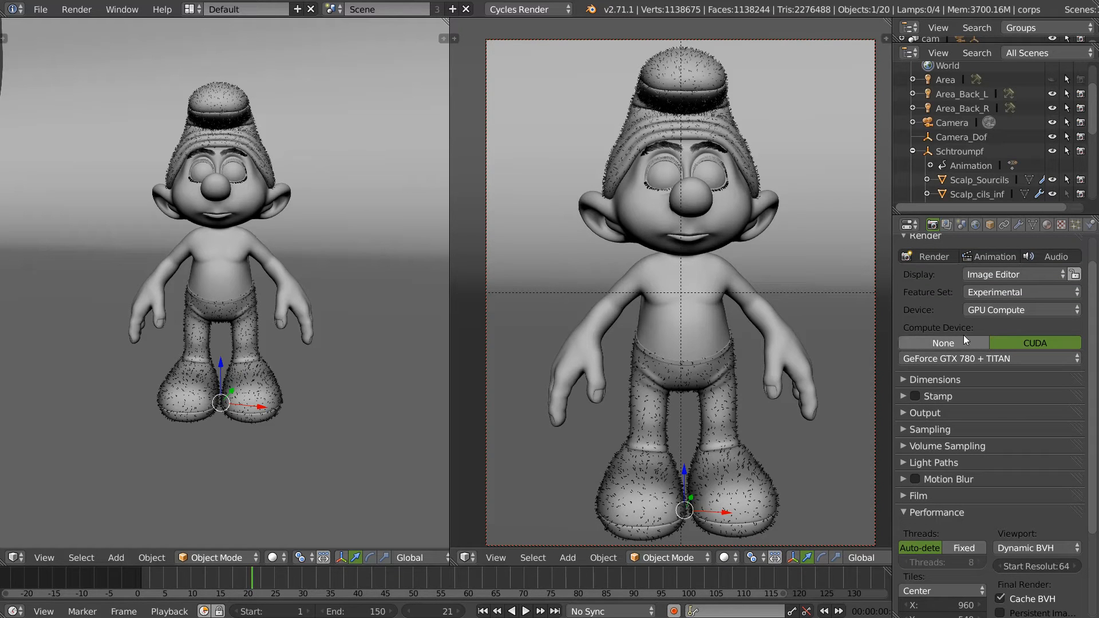
pyautogui.click(972, 357)
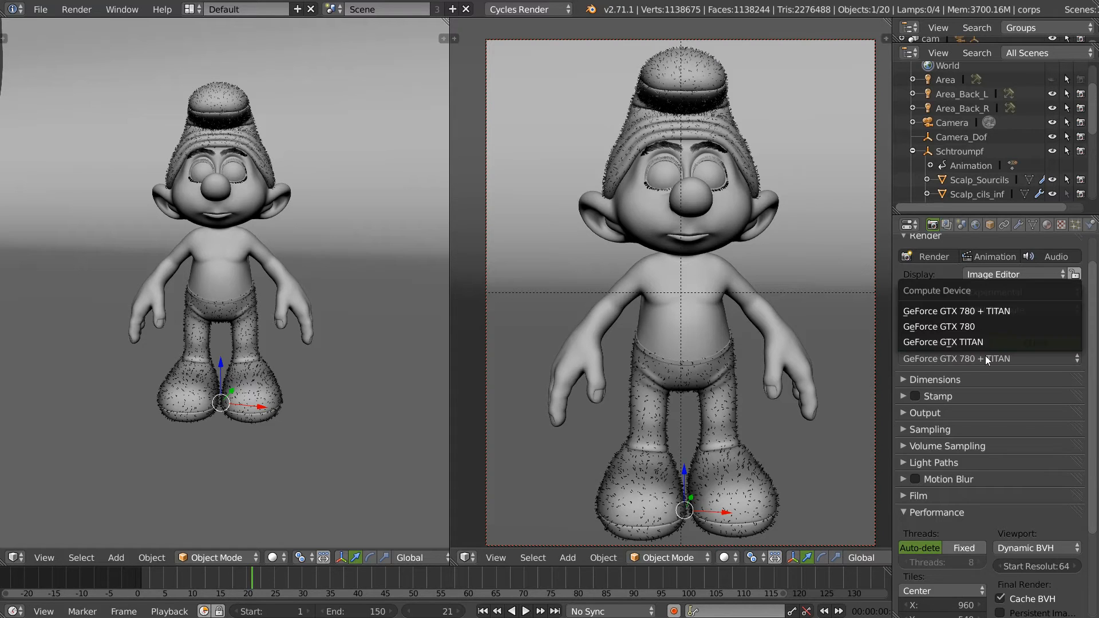
pyautogui.click(976, 384)
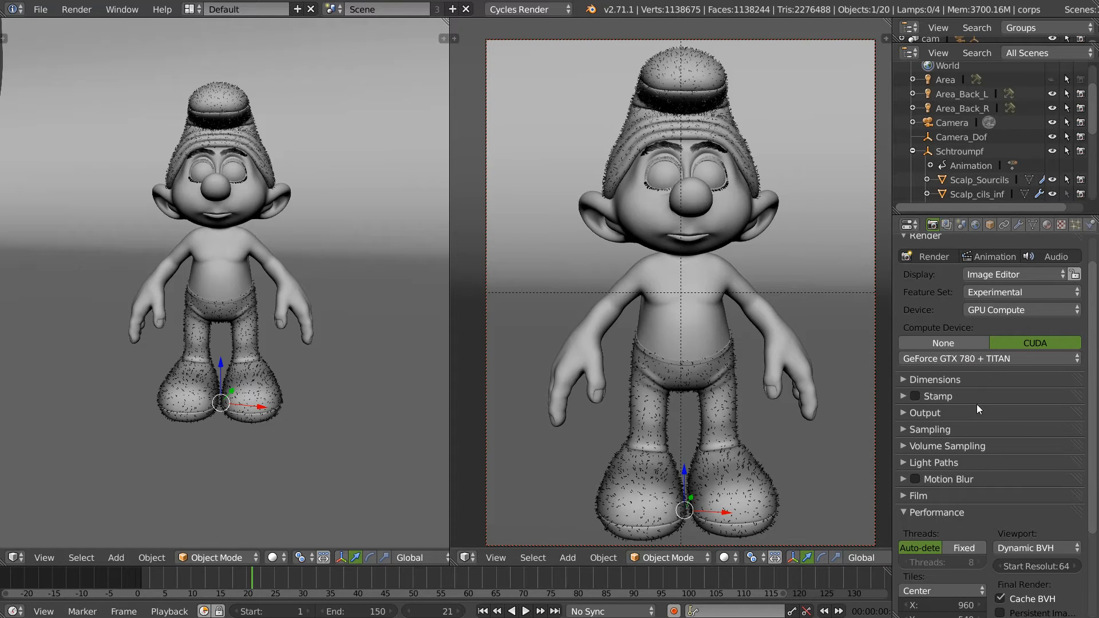